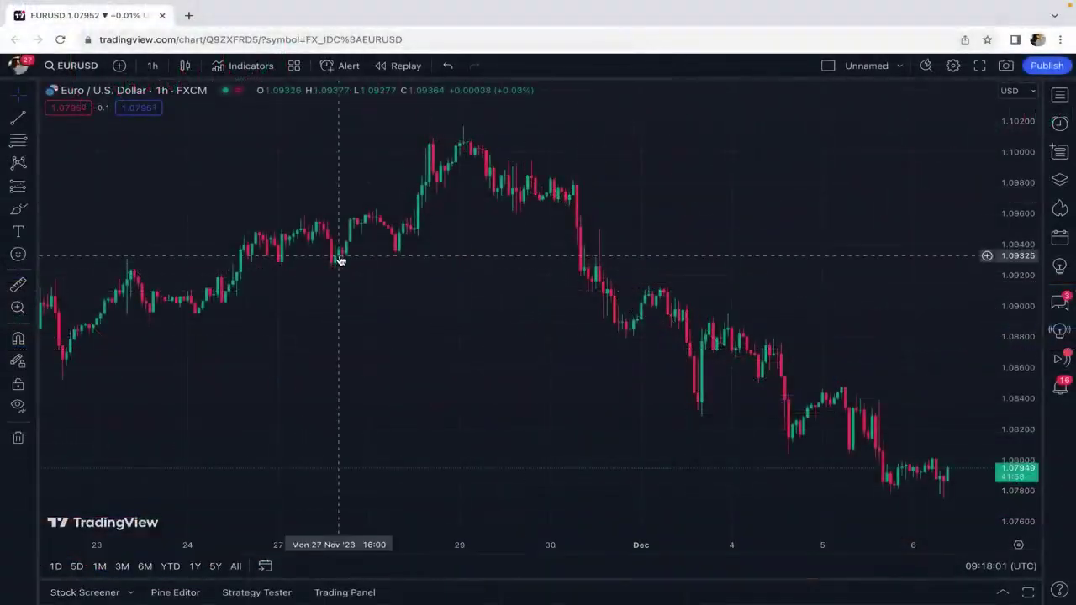
- Search for 'Standardized SuperTrend Oscillator' and add the community script as a new pane under EURUSD
left_click(248, 65)
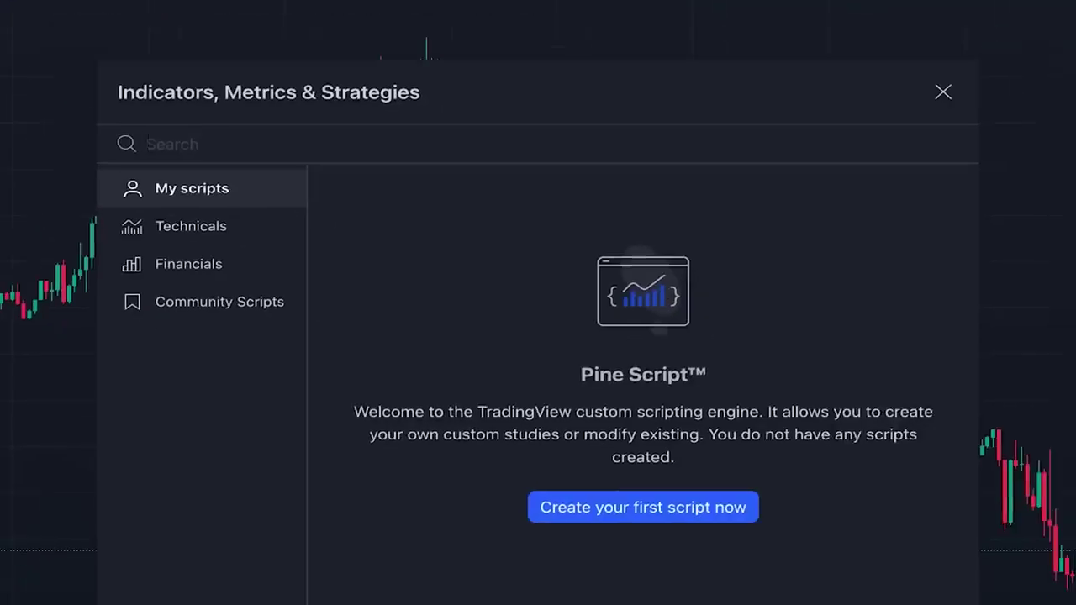
type("Standardized SuperTrend Oscillator")
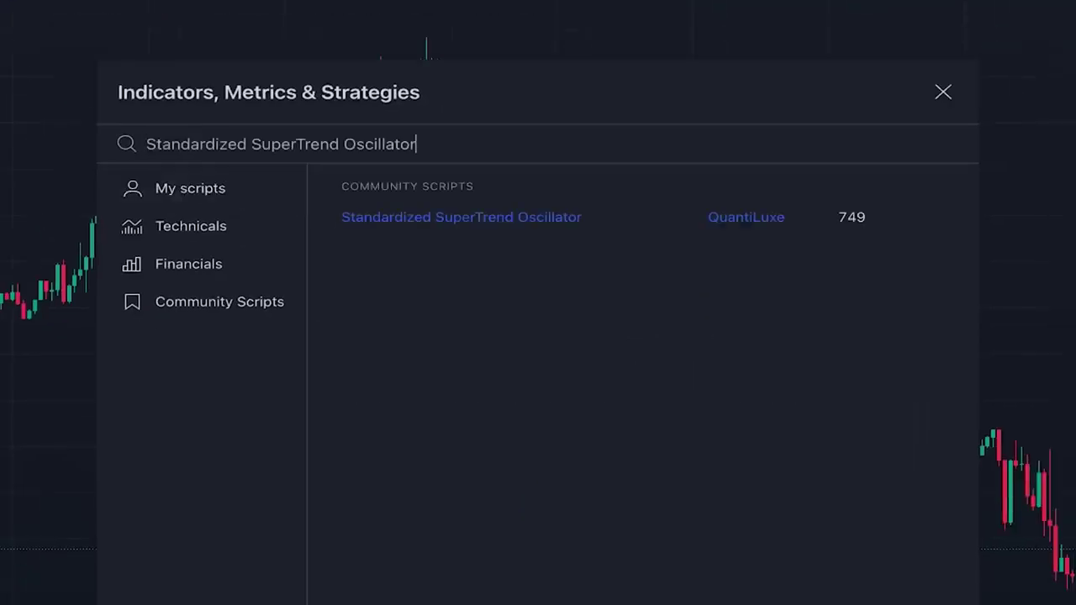
left_click(472, 210)
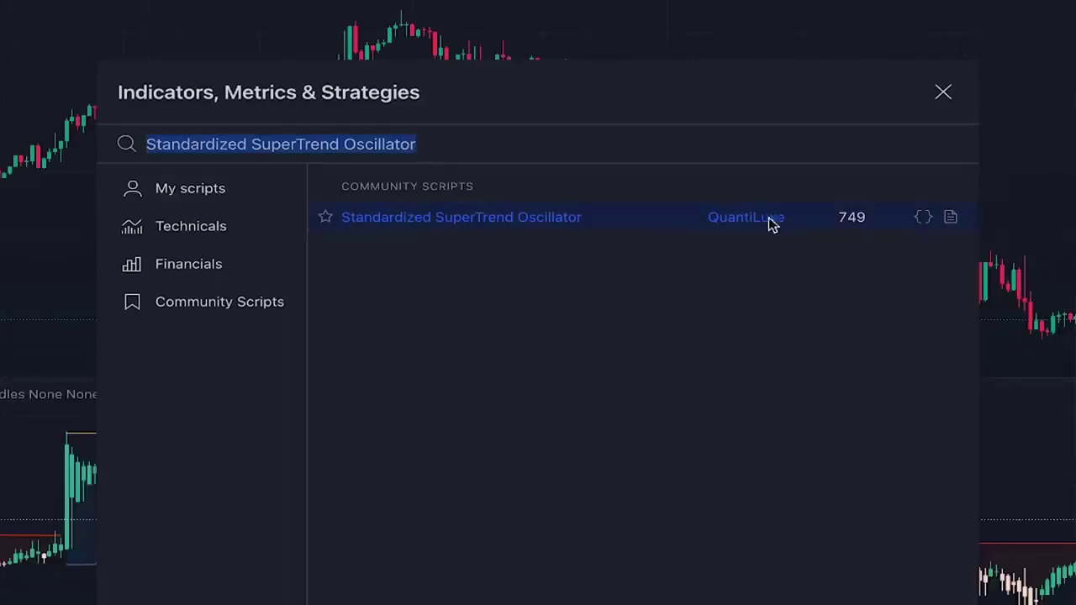
left_click(944, 93)
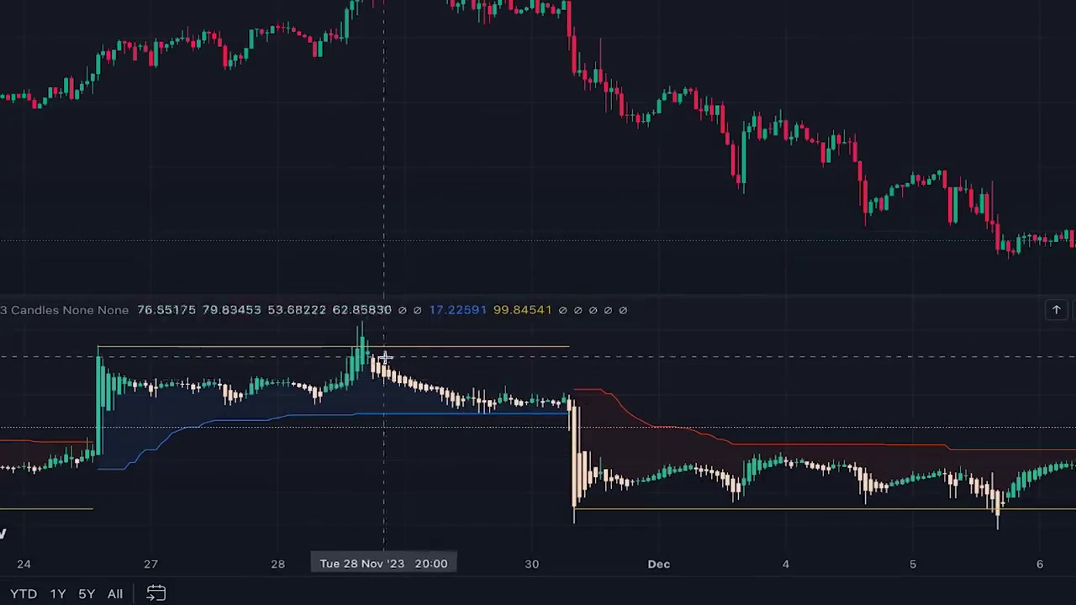
mouse_move(147, 311)
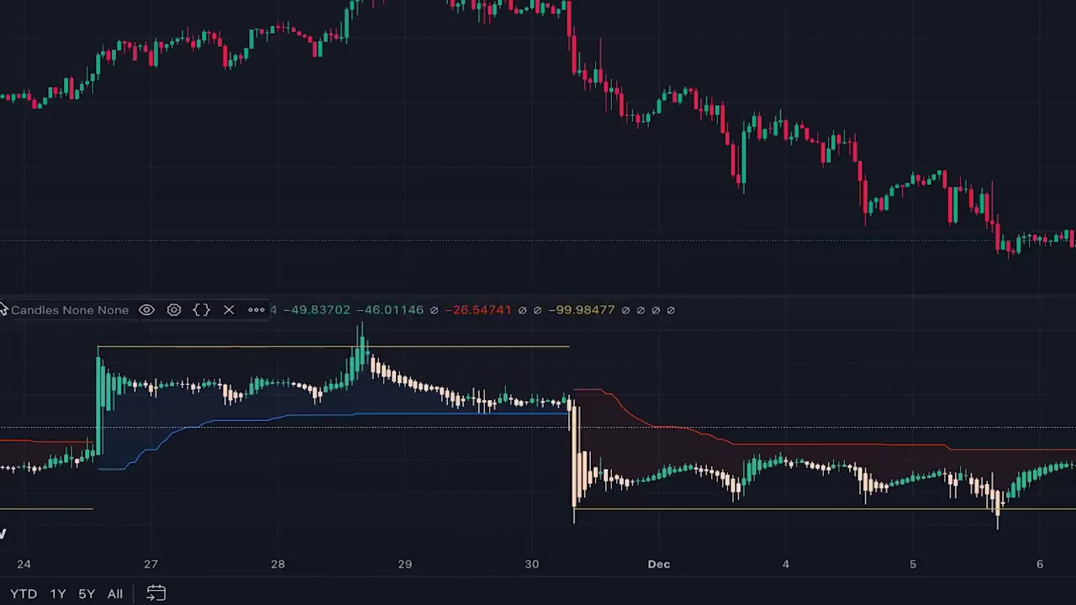
left_click(174, 310)
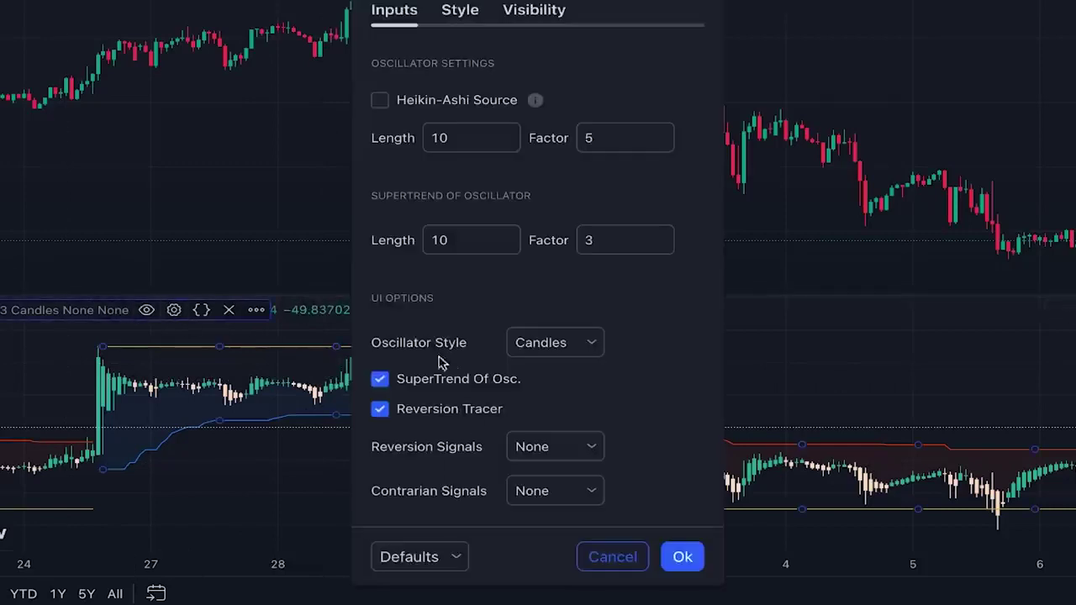
left_click(583, 346)
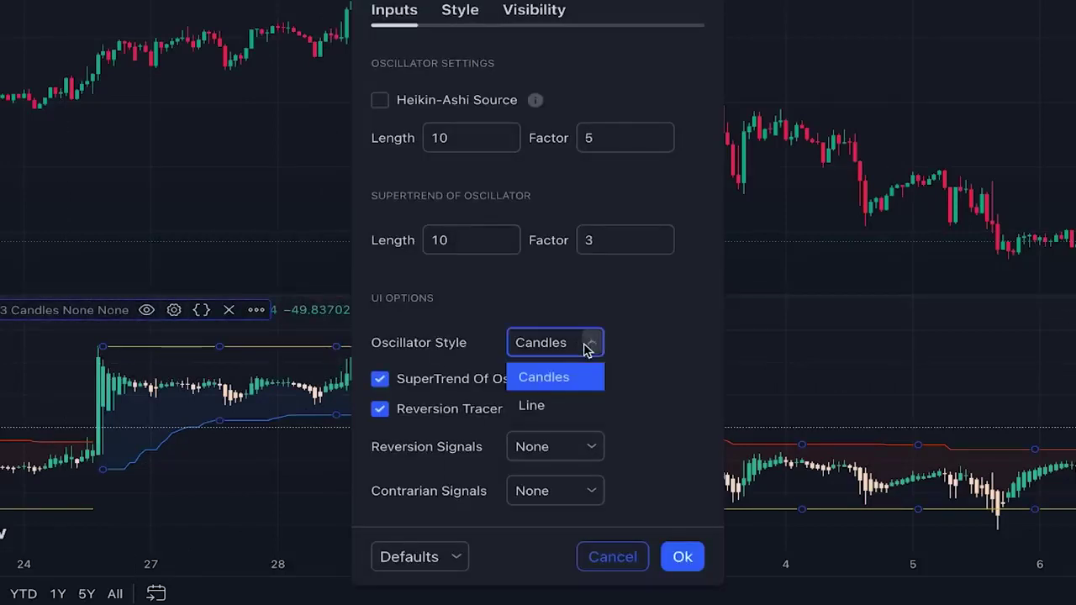
left_click(561, 409)
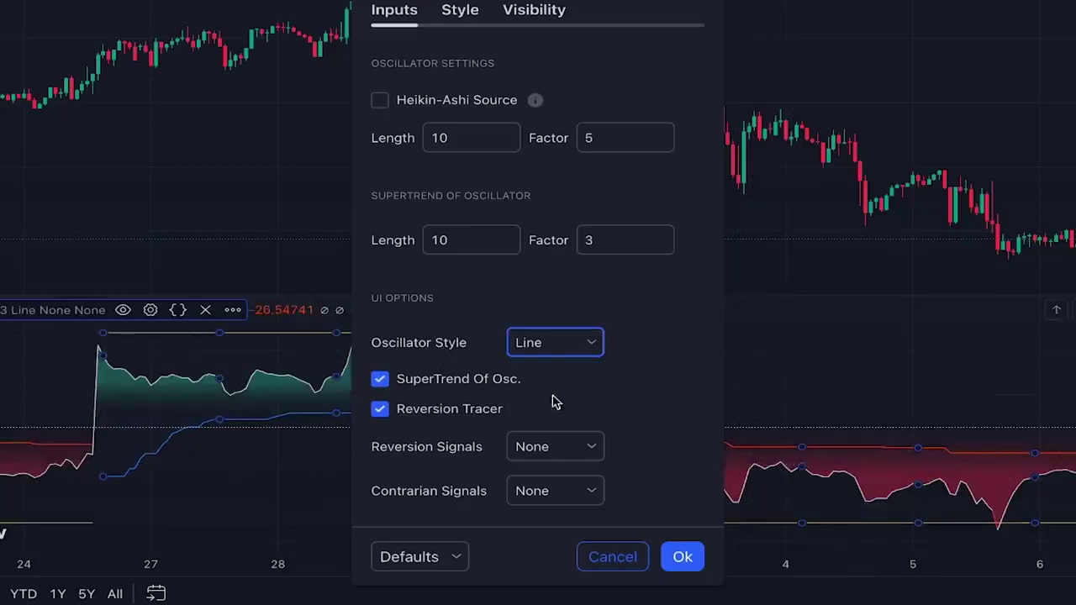
left_click(600, 343)
left_click(562, 382)
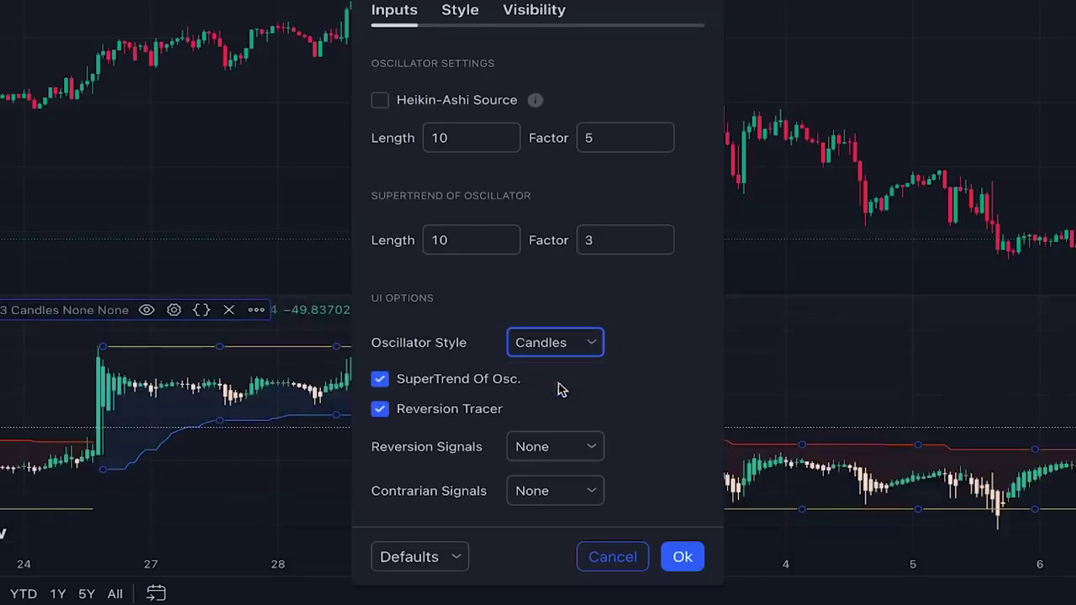
left_click(683, 558)
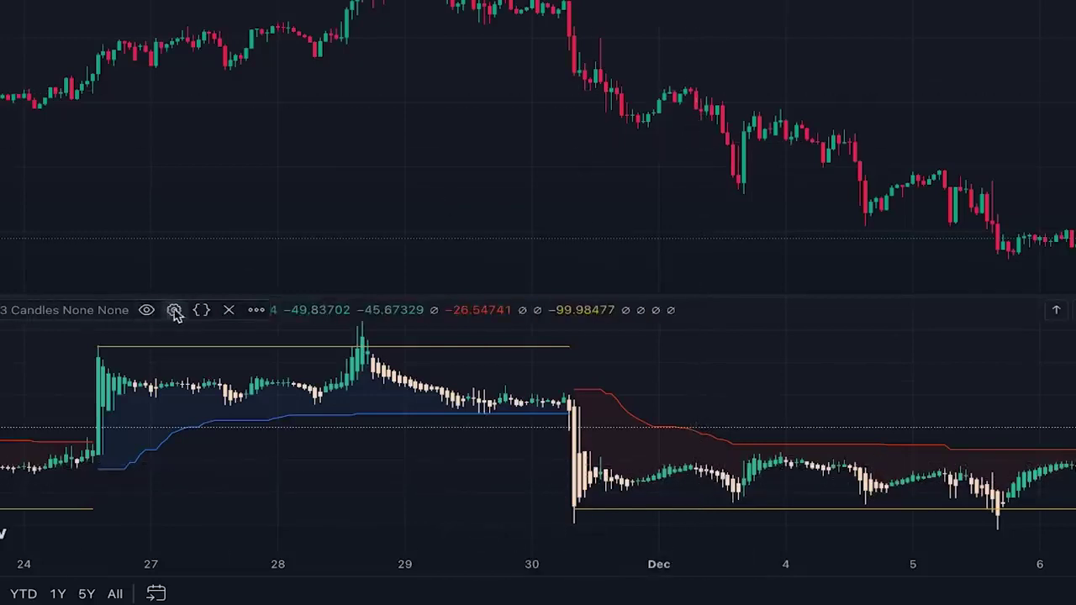
left_click(175, 311)
- Change the Super Oscillator's Oscillator Style from Candles to Line and apply it
left_click(582, 347)
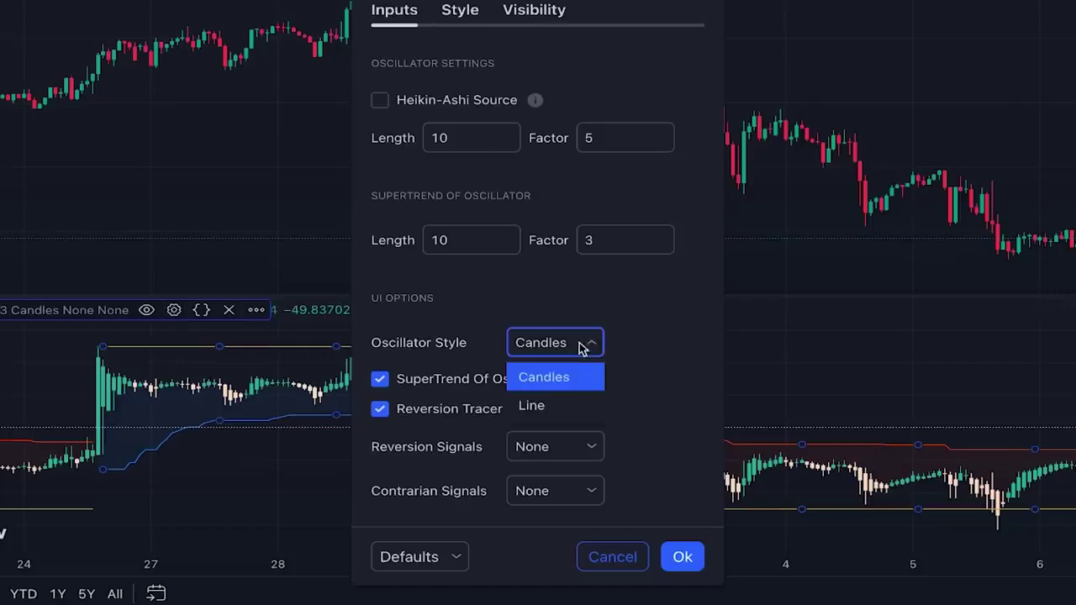
left_click(565, 407)
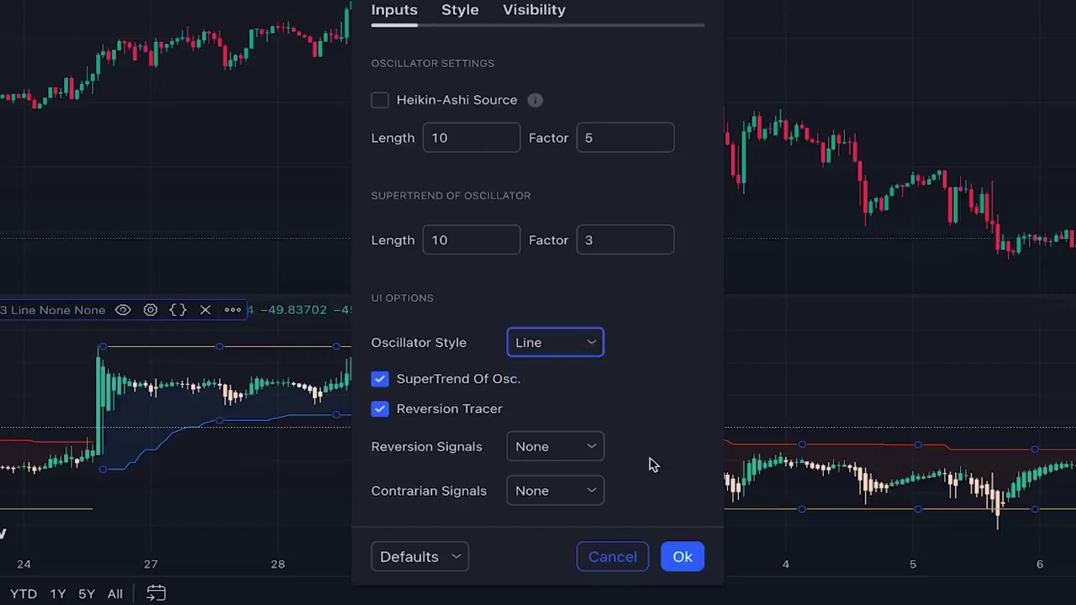
left_click(682, 556)
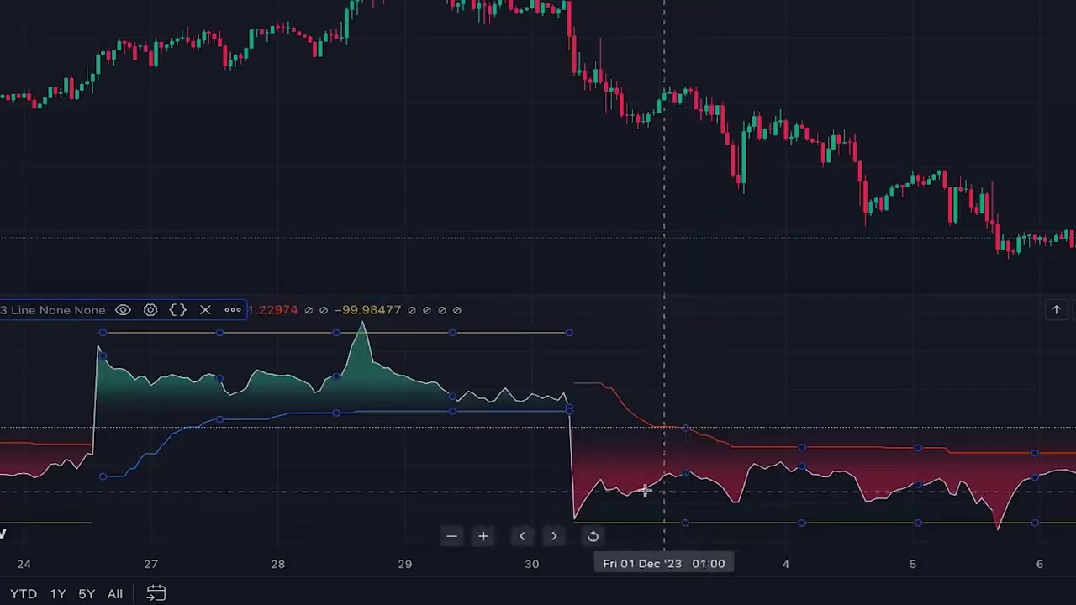
- Review earlier bars of the line-style oscillator, then reopen the Super Oscillator settings
left_click(726, 324)
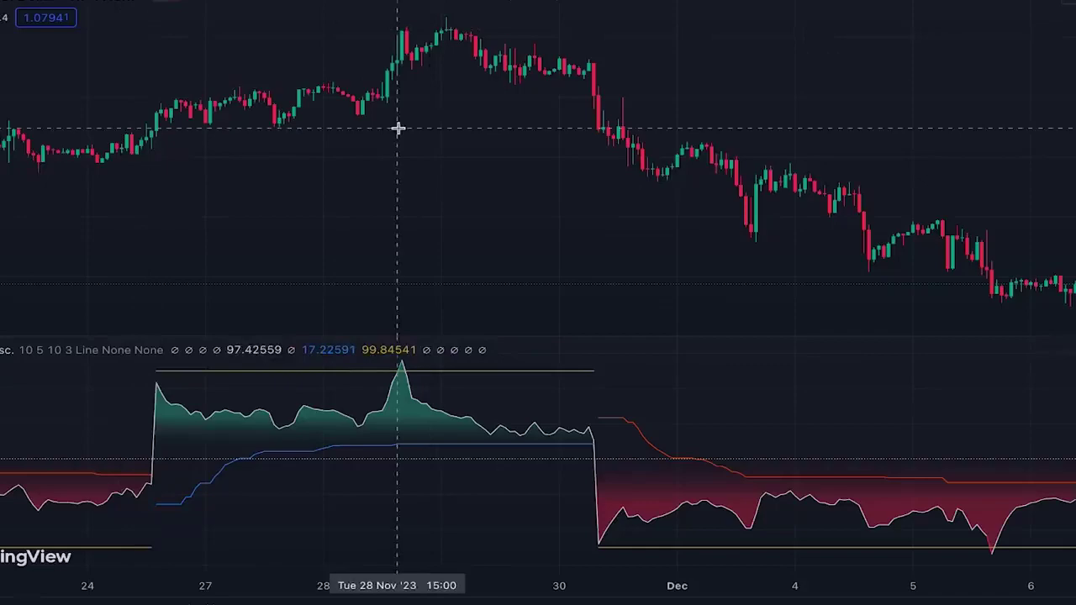
scroll(396, 125, "left", 10)
scroll(459, 128, "left", 10)
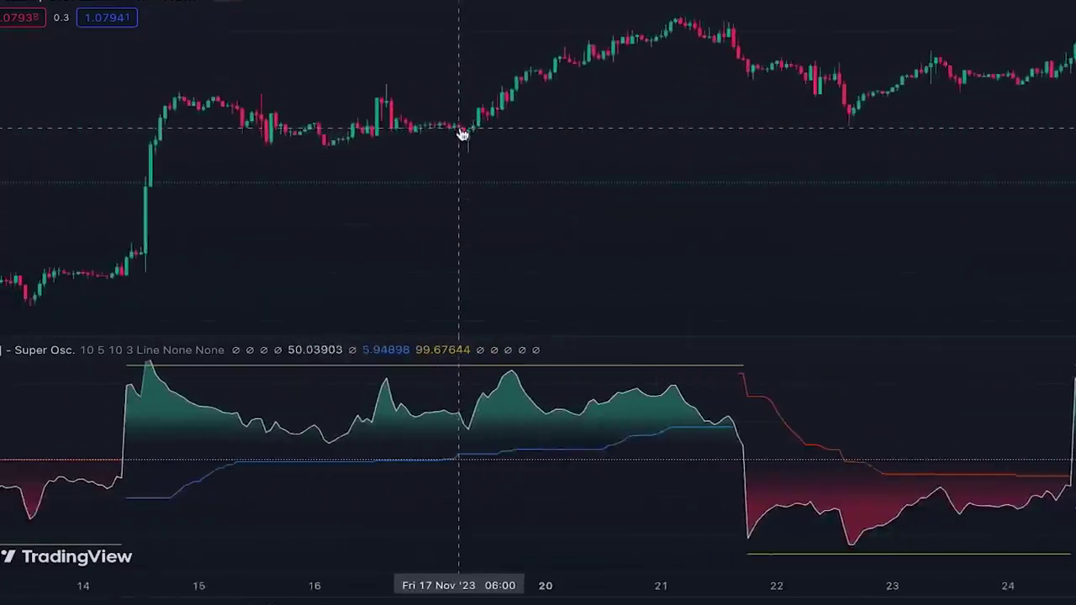
scroll(459, 128, "left", 5)
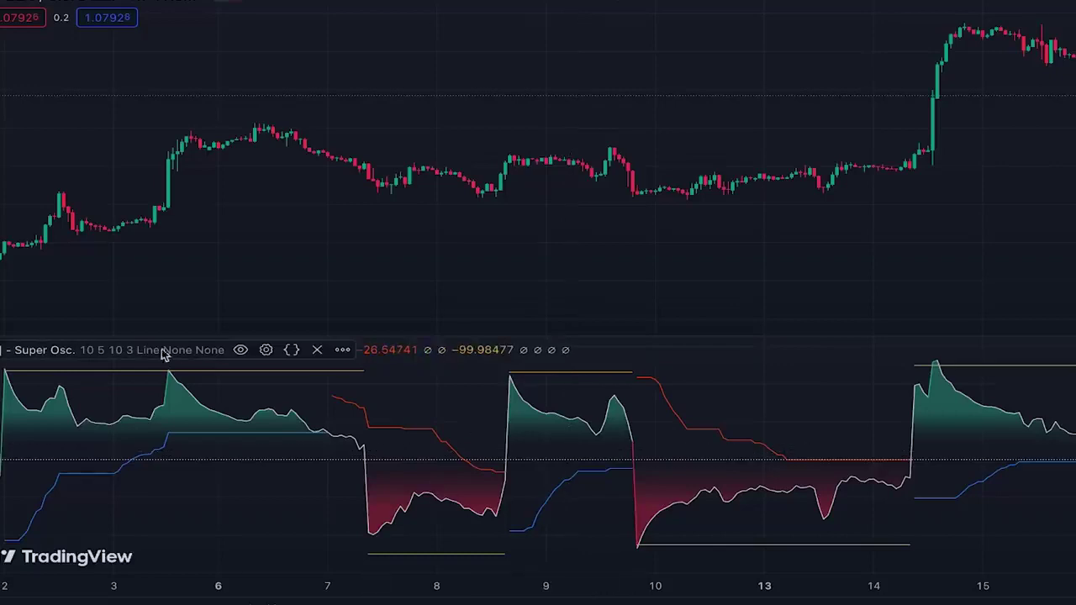
left_click(265, 351)
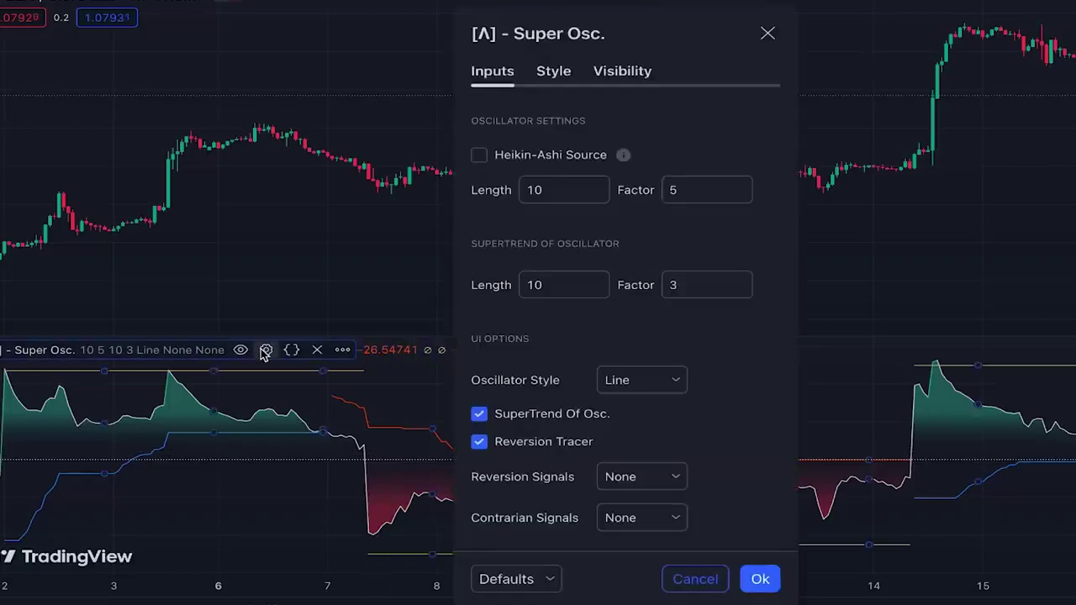
- Enable Heikin-Ashi Source in the Super Osc. settings and apply it
left_click_drag(648, 33, 953, 34)
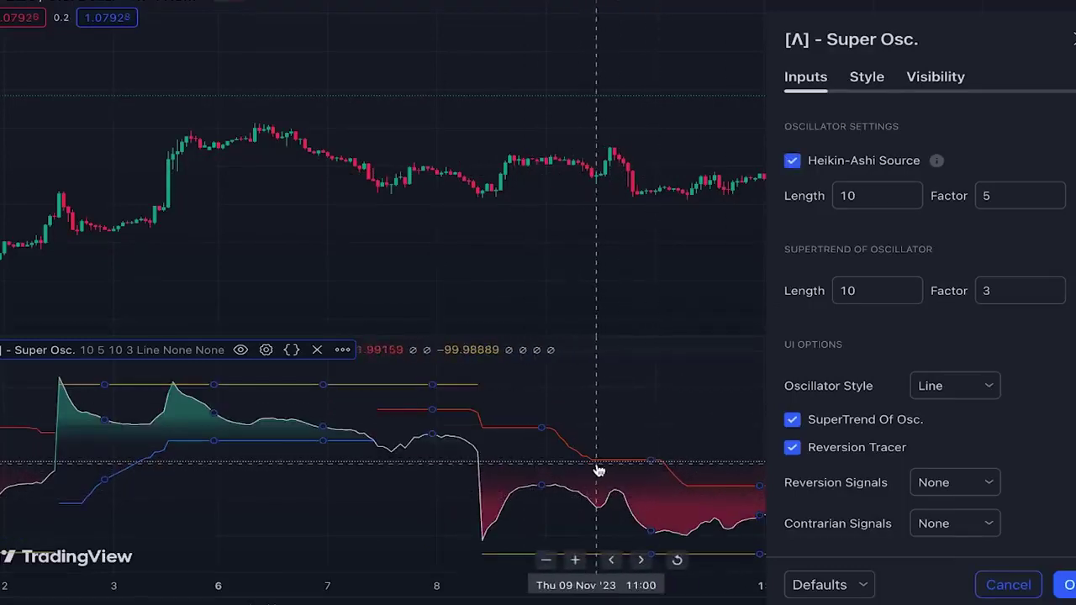
left_click(1068, 585)
scroll(1051, 486, "right", 10)
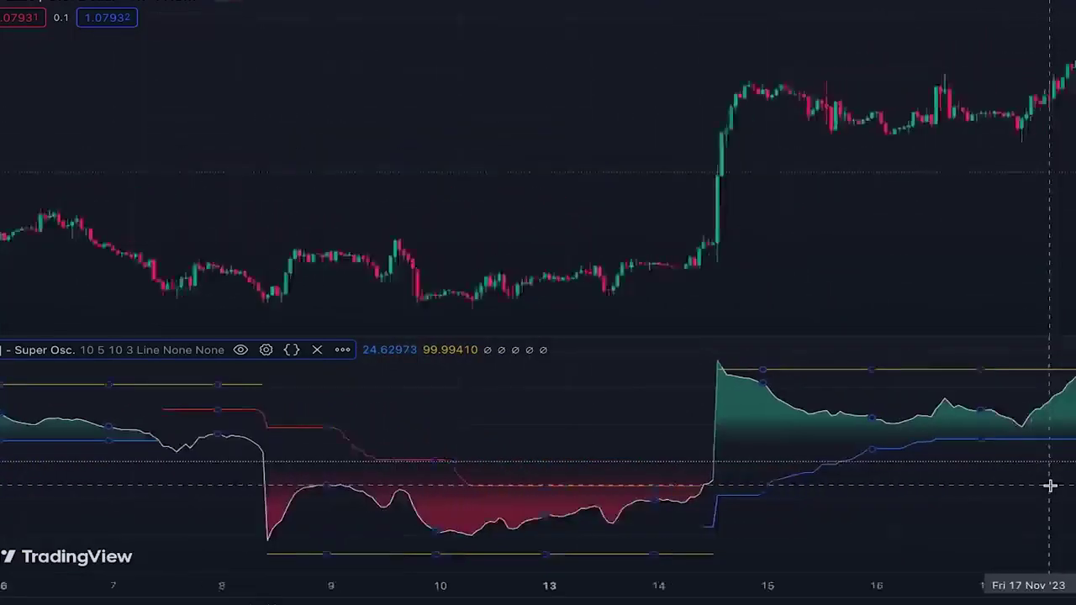
scroll(1051, 486, "right", 15)
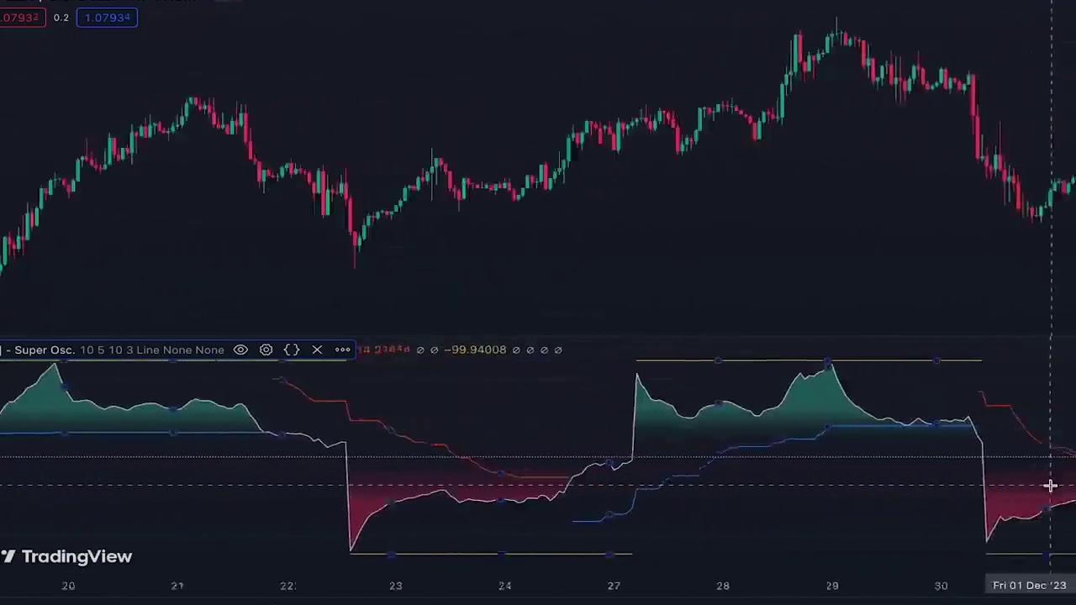
scroll(1051, 486, "right", 5)
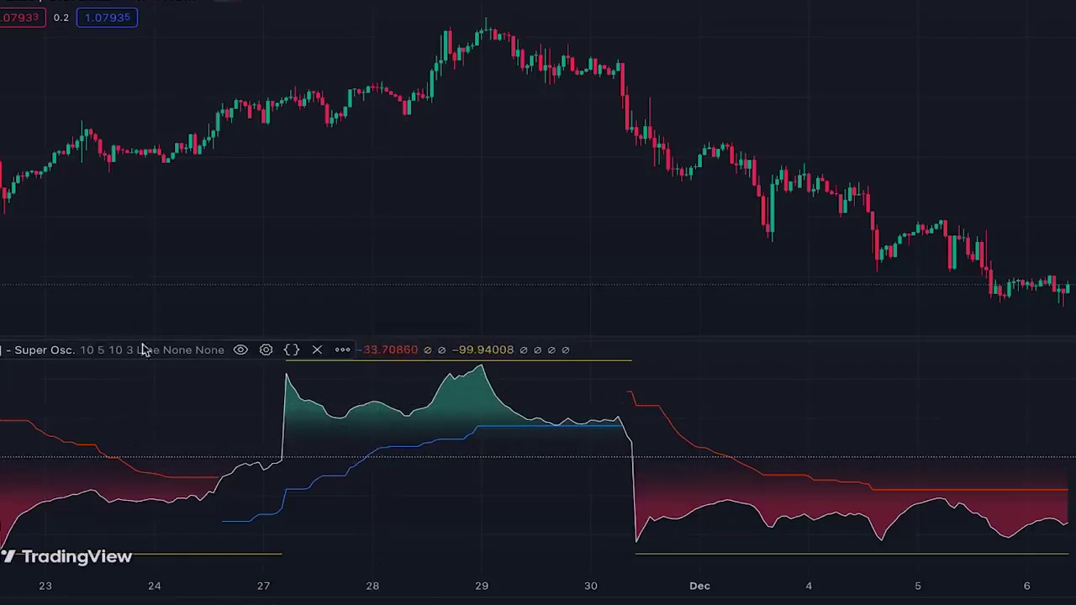
left_click(266, 351)
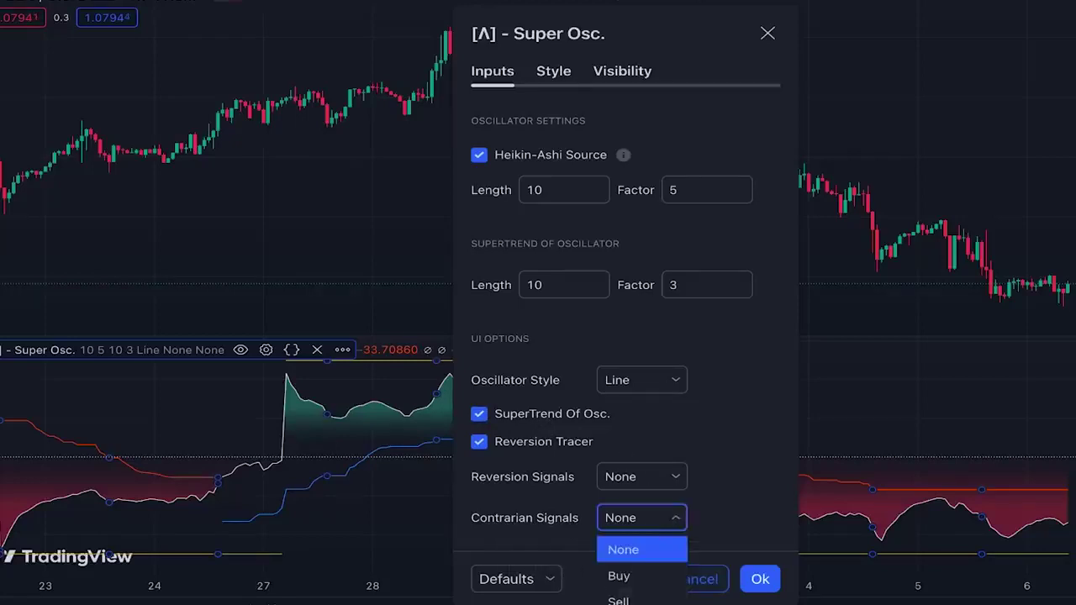
- Choose Both for Contrarian Signals so B and S labels appear on the oscillator
left_click(618, 600)
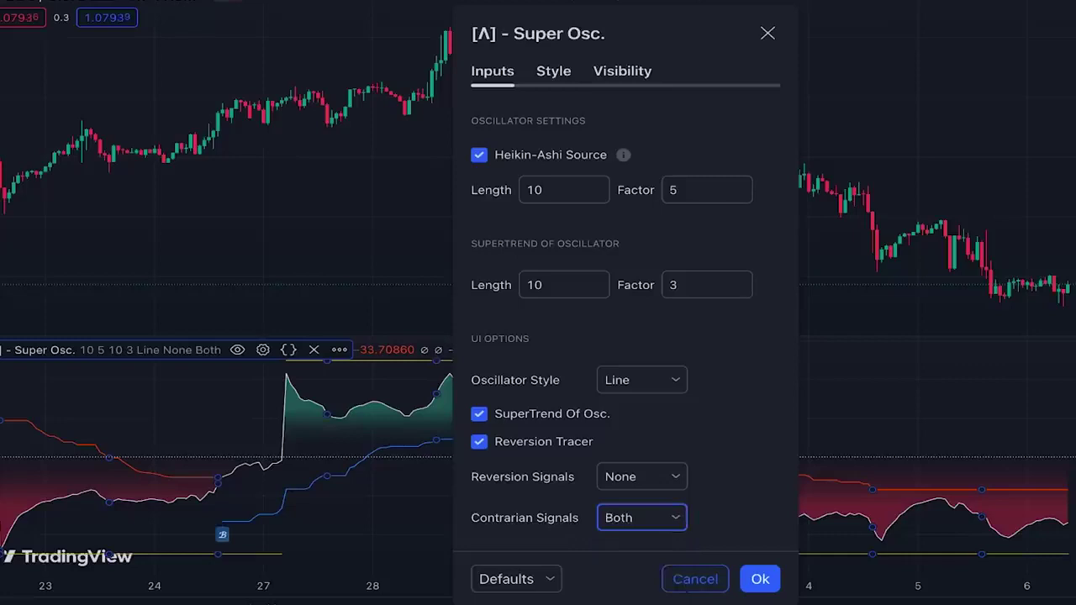
left_click(760, 579)
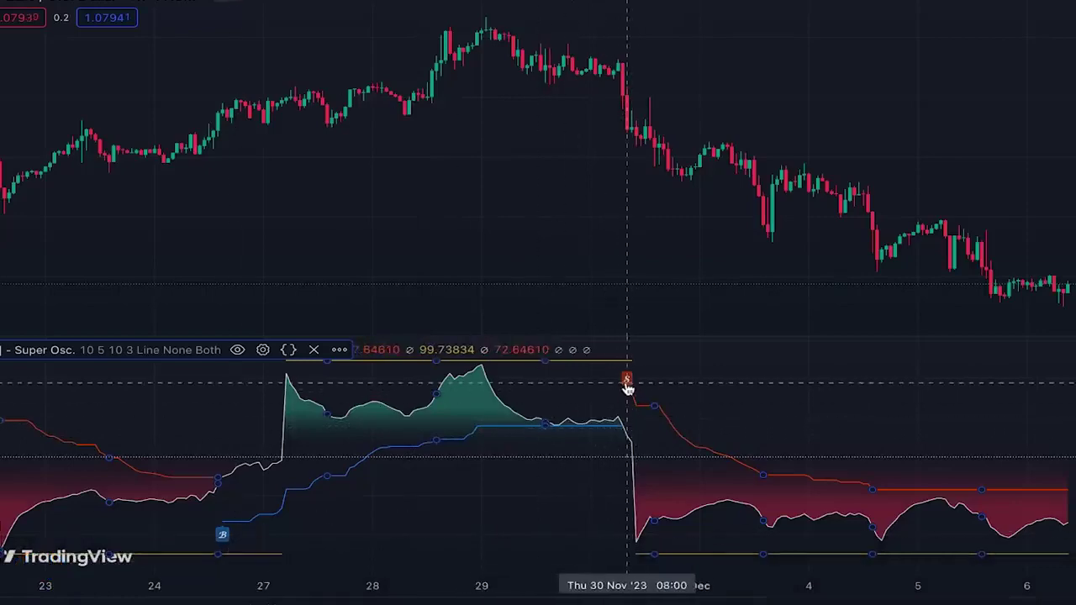
scroll(627, 379, "left", 5)
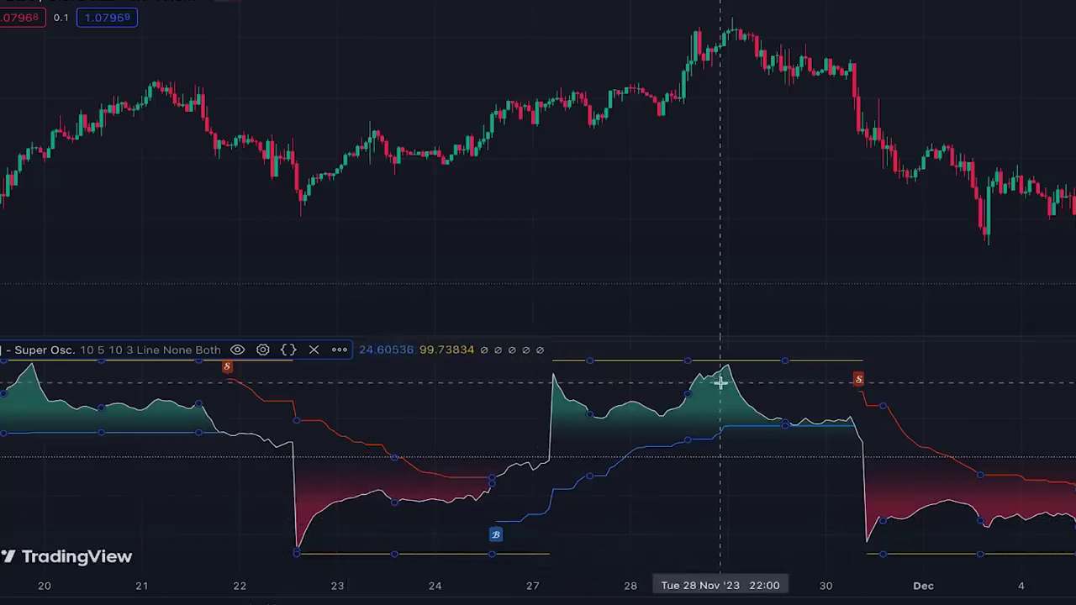
- Change the Super Osc. Reversion Signals option to Both, adding OB labels
left_click(263, 351)
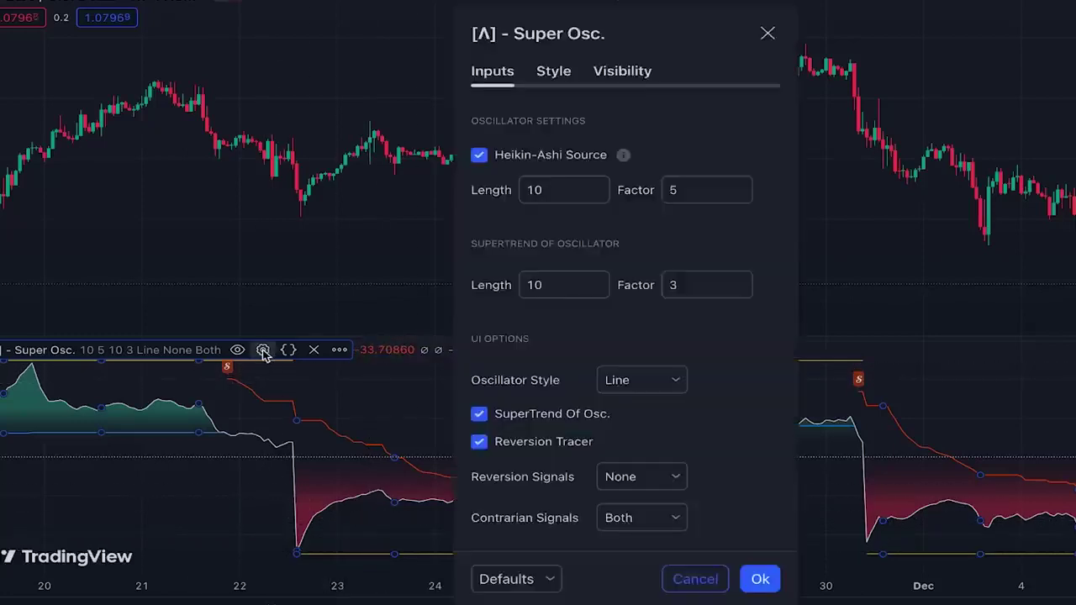
left_click(682, 478)
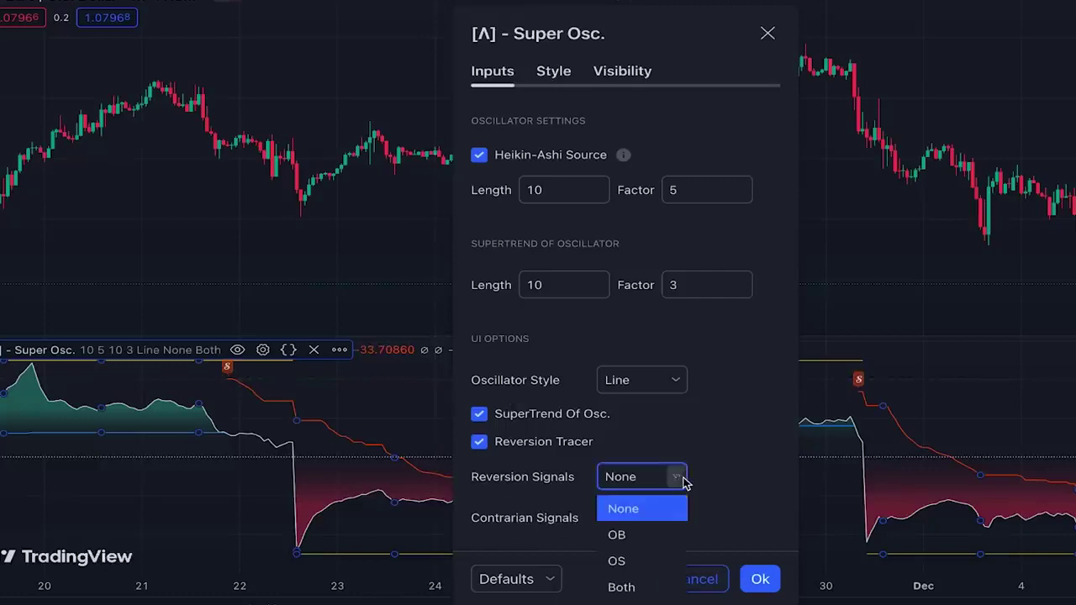
left_click(622, 587)
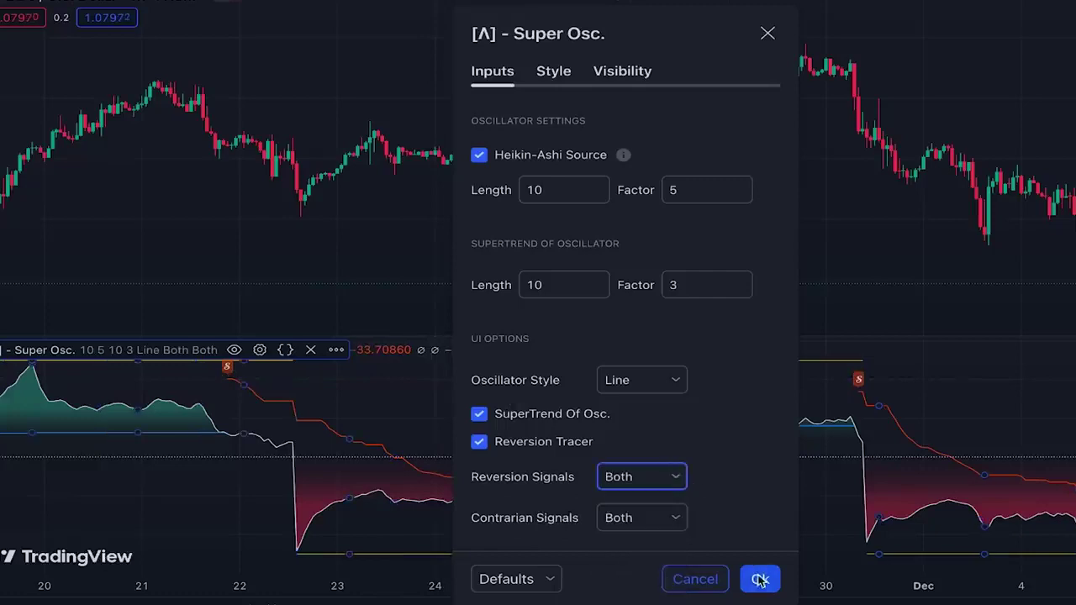
left_click(760, 580)
scroll(728, 475, "left", 5)
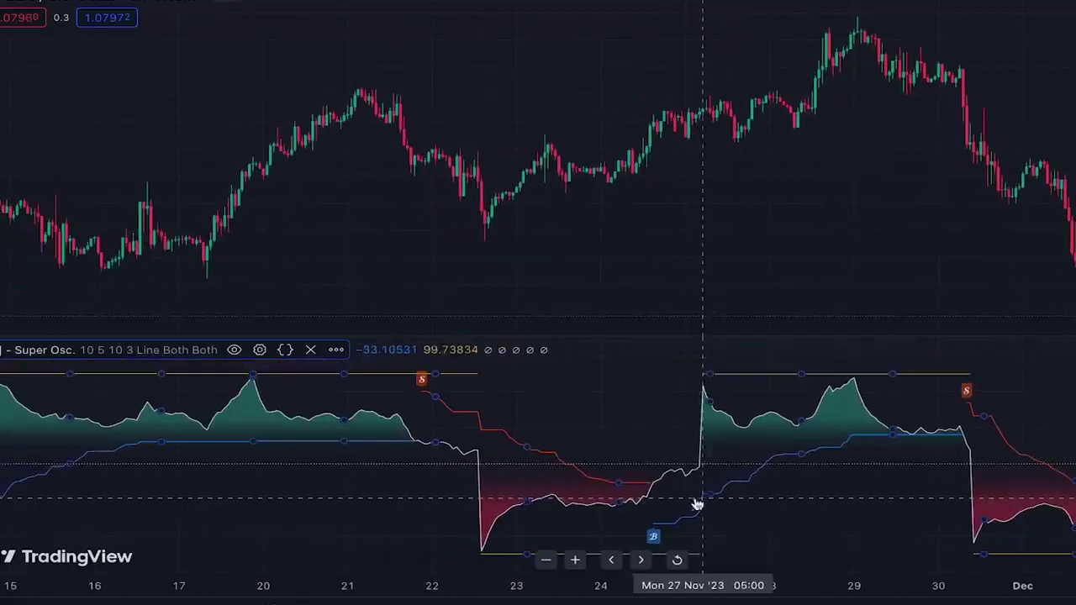
scroll(458, 450, "left", 10)
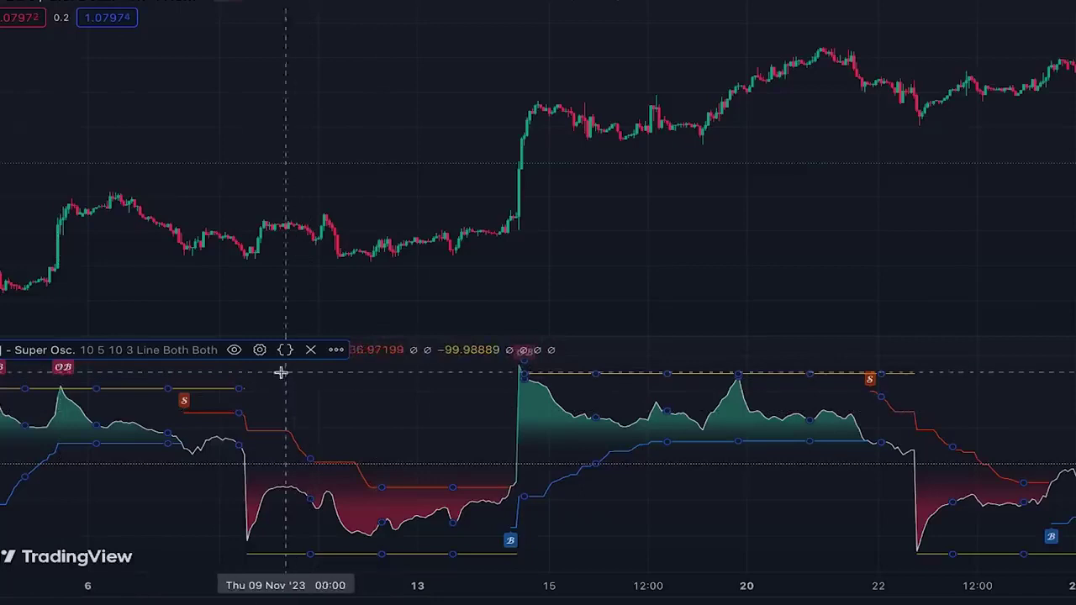
- Switch the Super Osc. Reversion Signals option back to None and apply
left_click(259, 350)
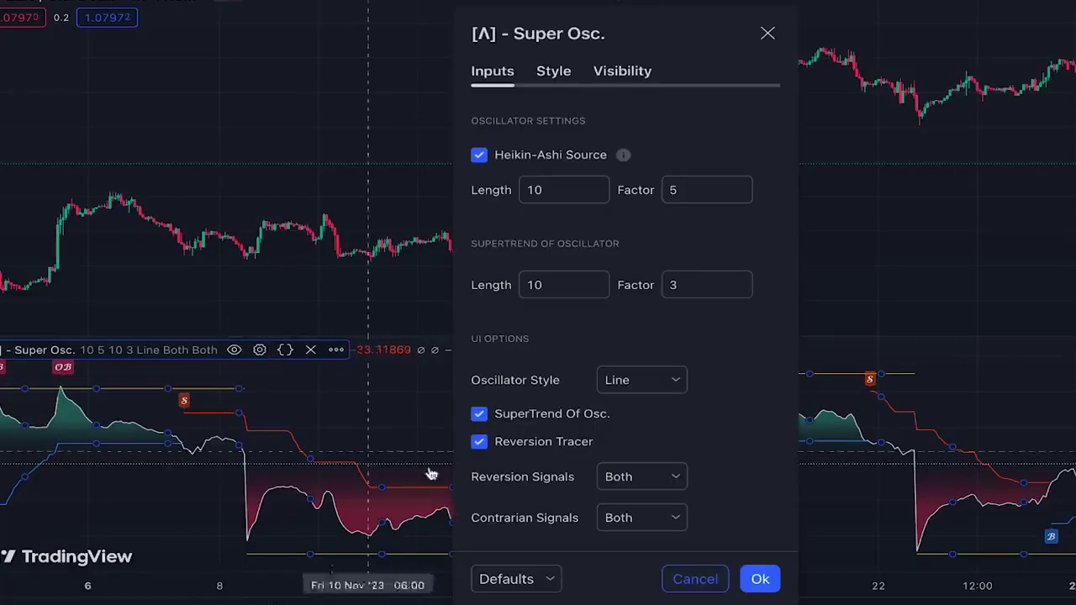
left_click(676, 477)
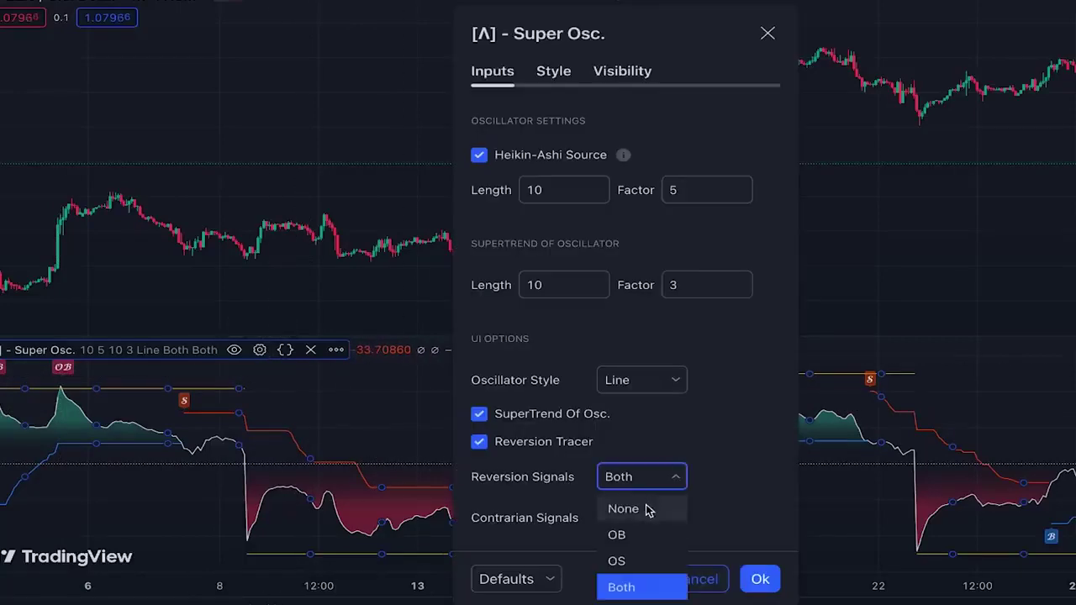
left_click(651, 510)
left_click(760, 578)
scroll(854, 365, "right", 10)
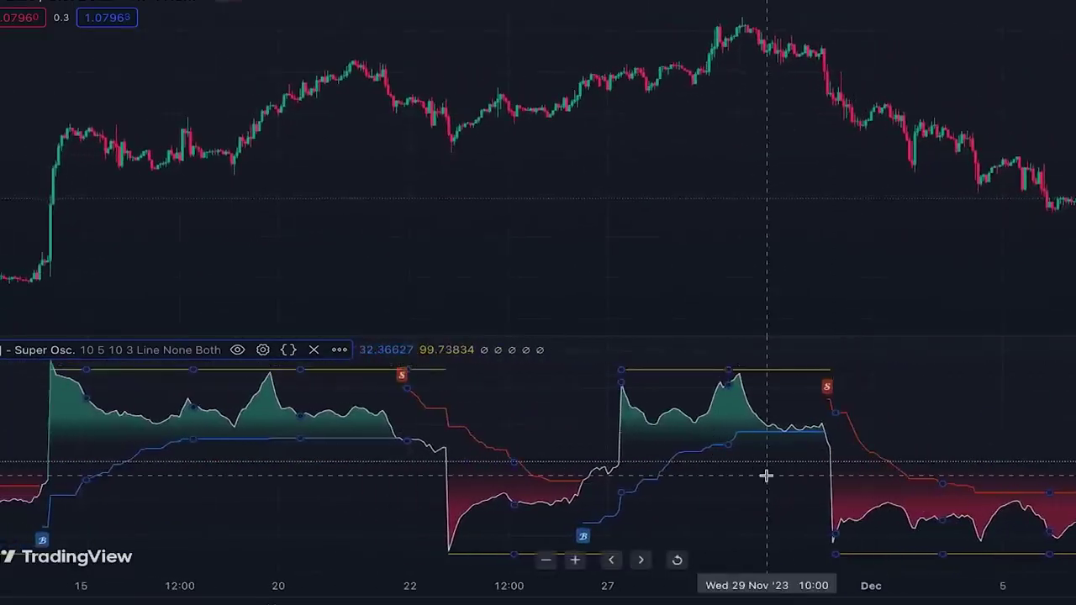
scroll(767, 477, "down", 5)
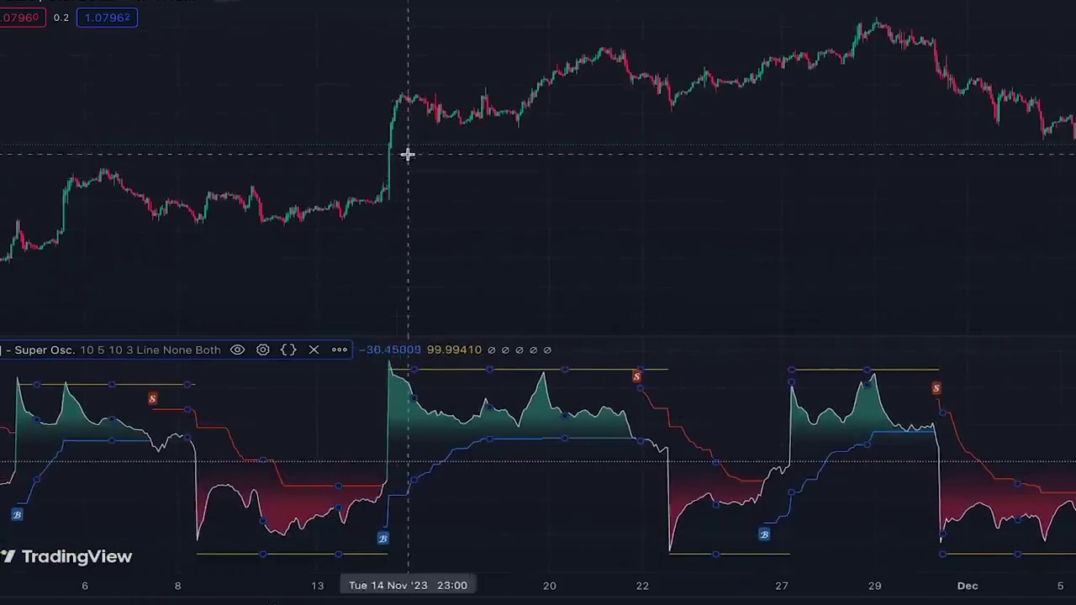
scroll(745, 139, "left", 5)
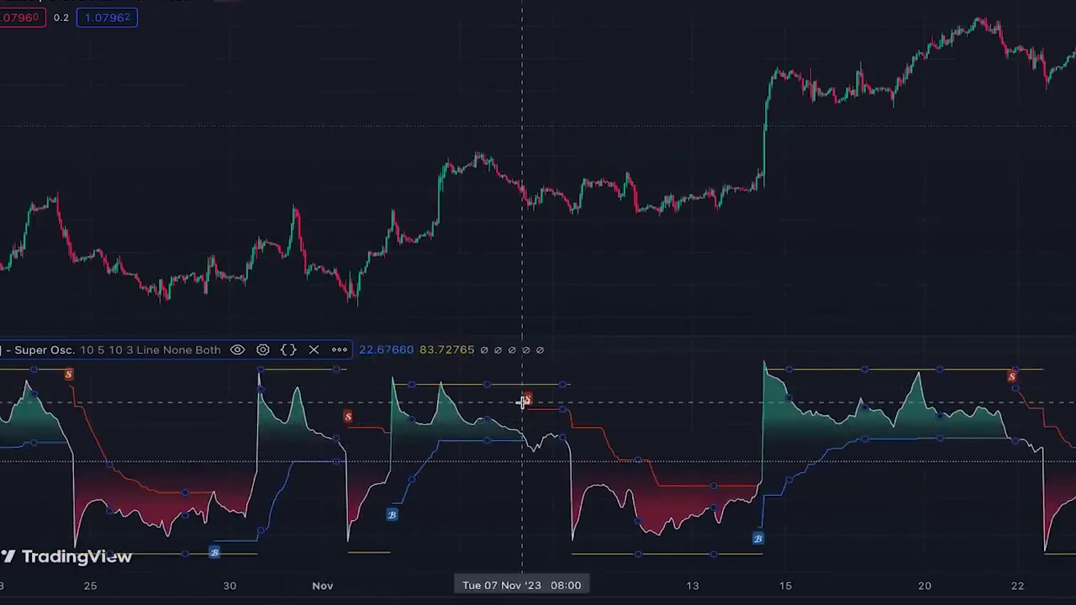
- Search 'macd' and add Moving Average Convergence Divergence as a new pane
left_click(257, 12)
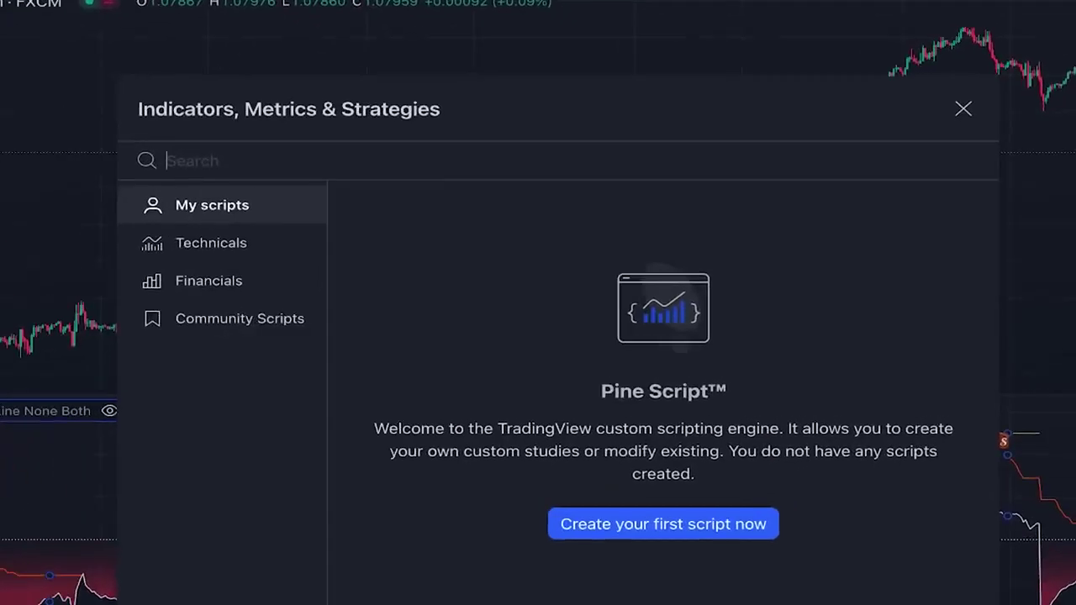
type("macd")
left_click(501, 233)
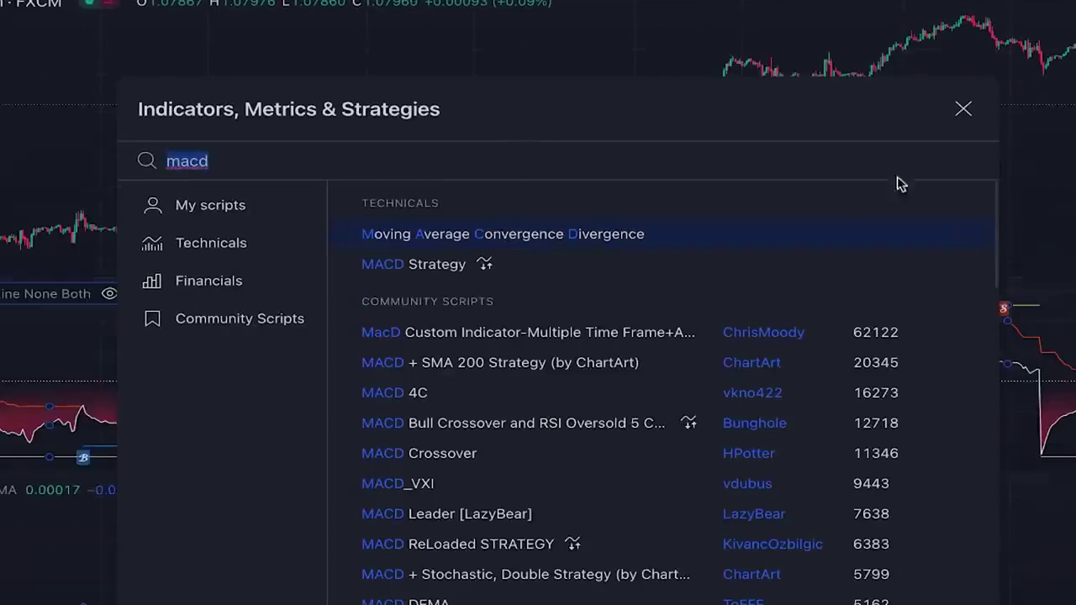
left_click(963, 112)
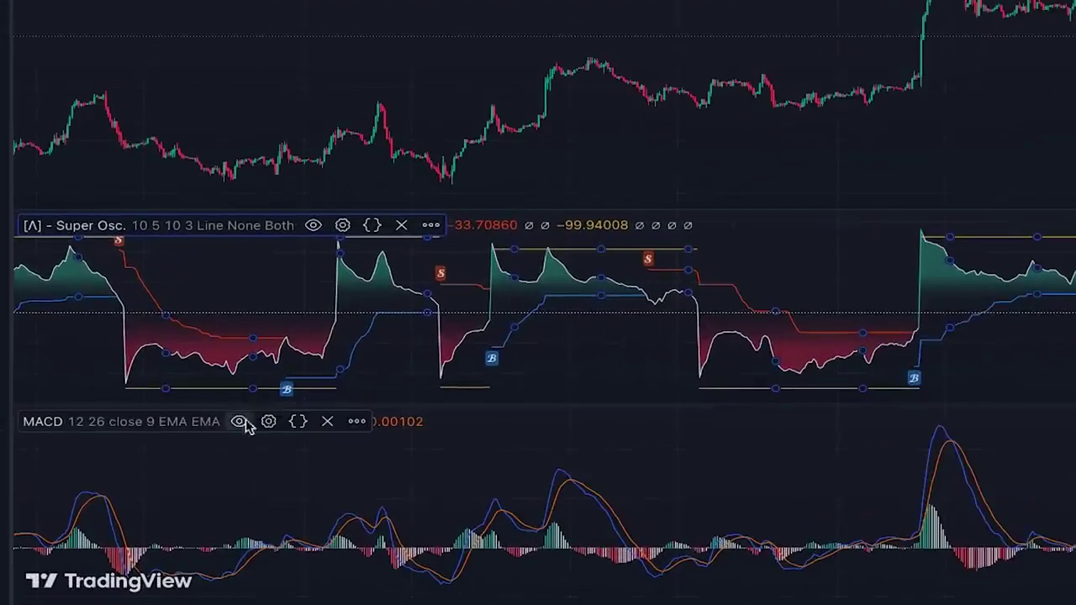
left_click(268, 422)
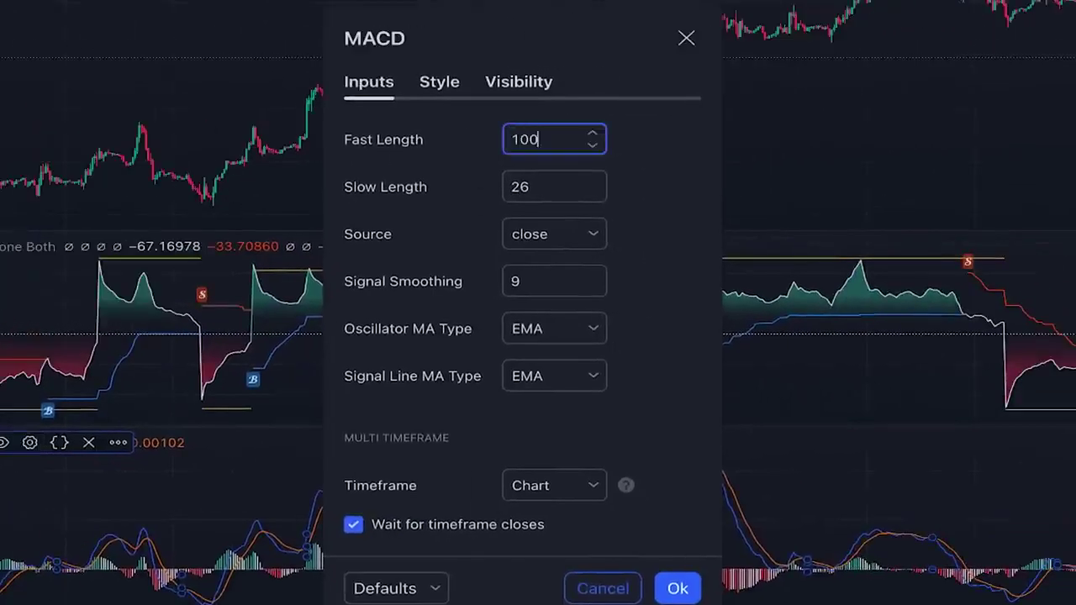
- Enter MACD inputs Fast 100, Slow 200, Signal Smoothing 50, and Timeframe 4 hours
key("Tab")
type("2")
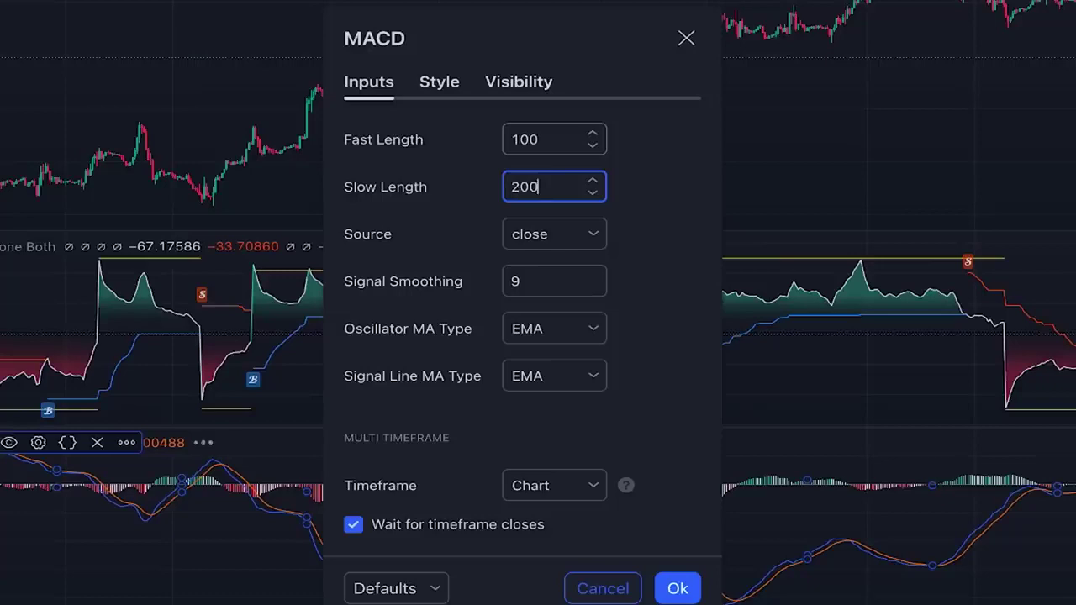
key("Tab")
key("Tab")
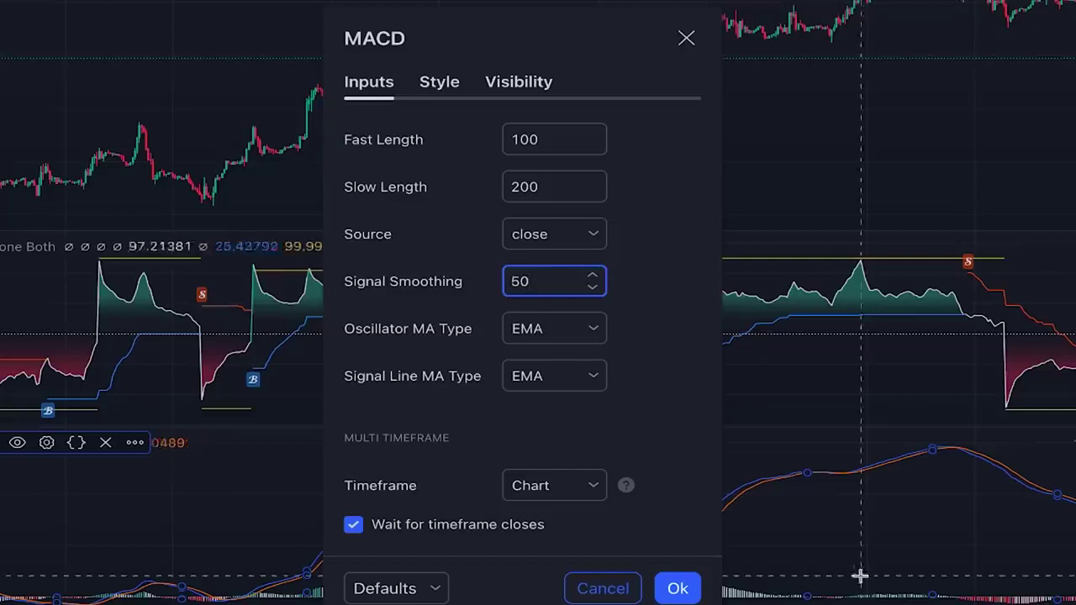
left_click(594, 487)
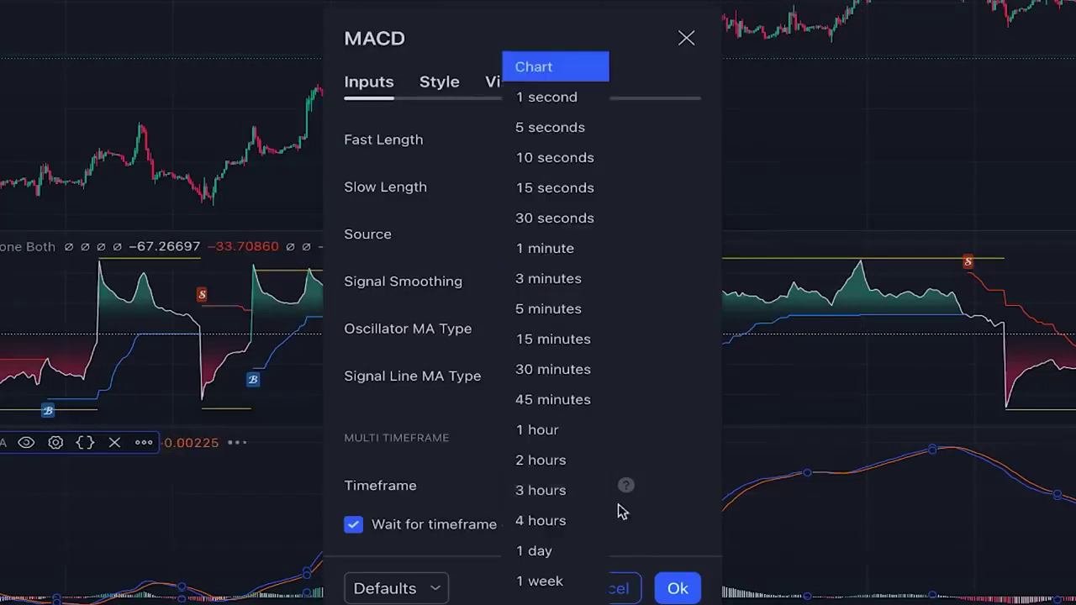
left_click(553, 521)
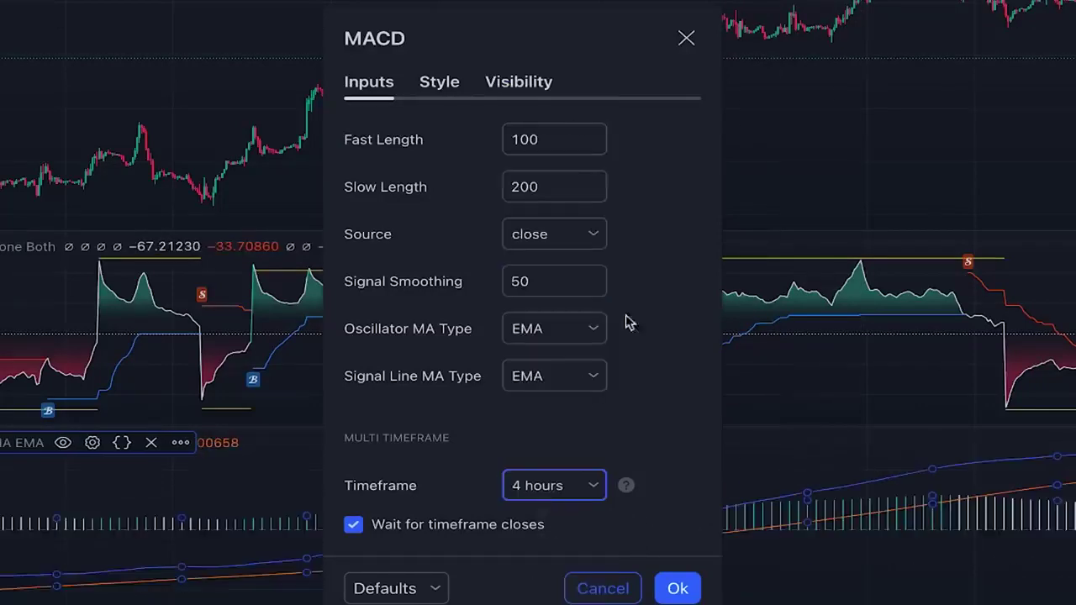
left_click(438, 85)
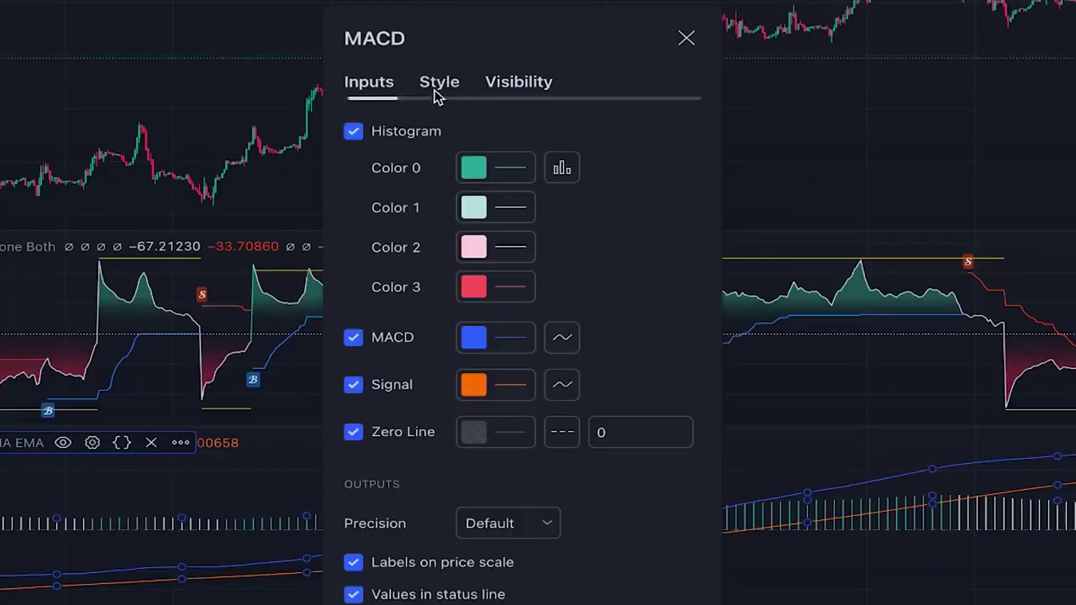
- Untick the MACD and Signal plots and set the histogram plot style to Area
left_click(353, 338)
left_click(354, 386)
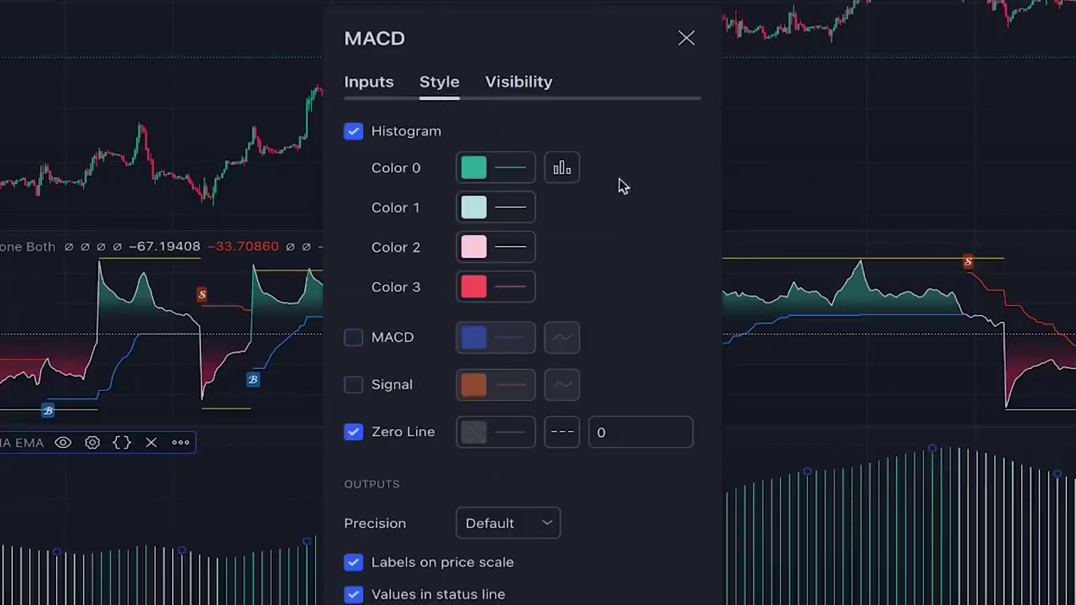
left_click(562, 169)
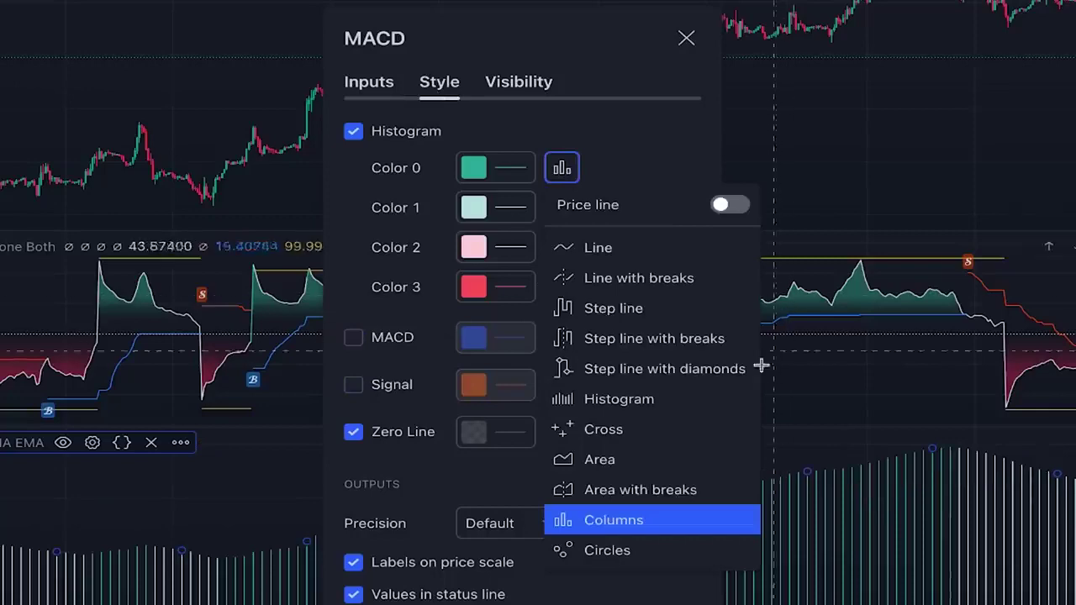
left_click(599, 461)
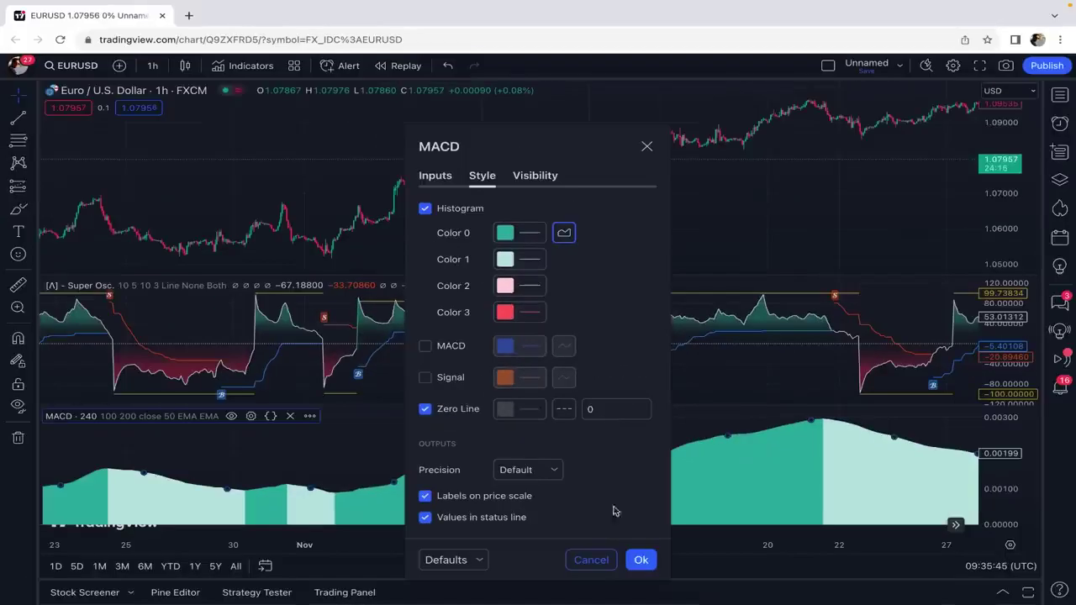
left_click(641, 560)
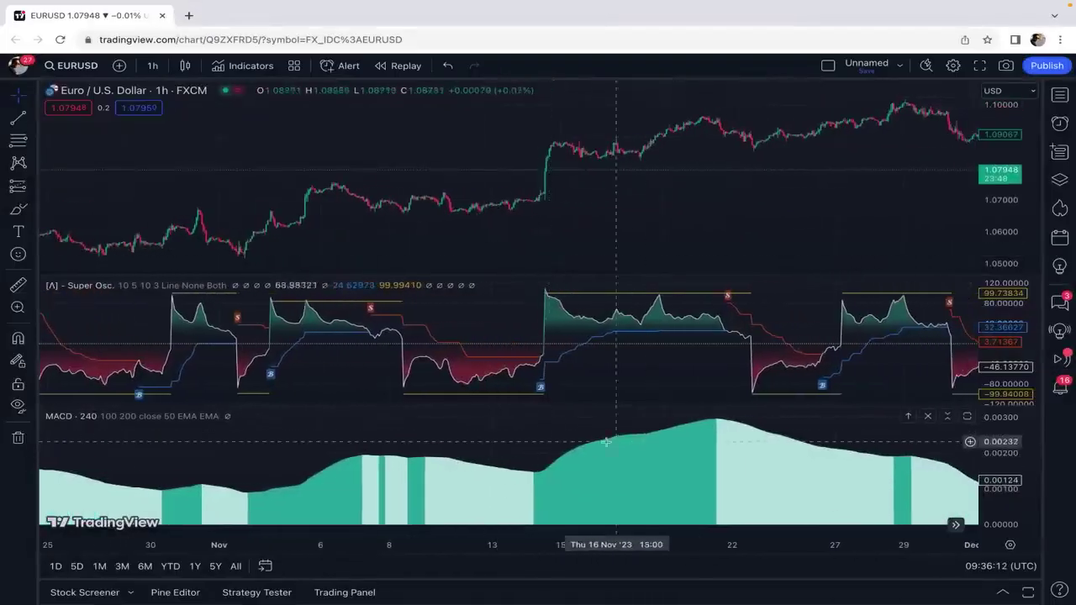
scroll(569, 429, "right", 5)
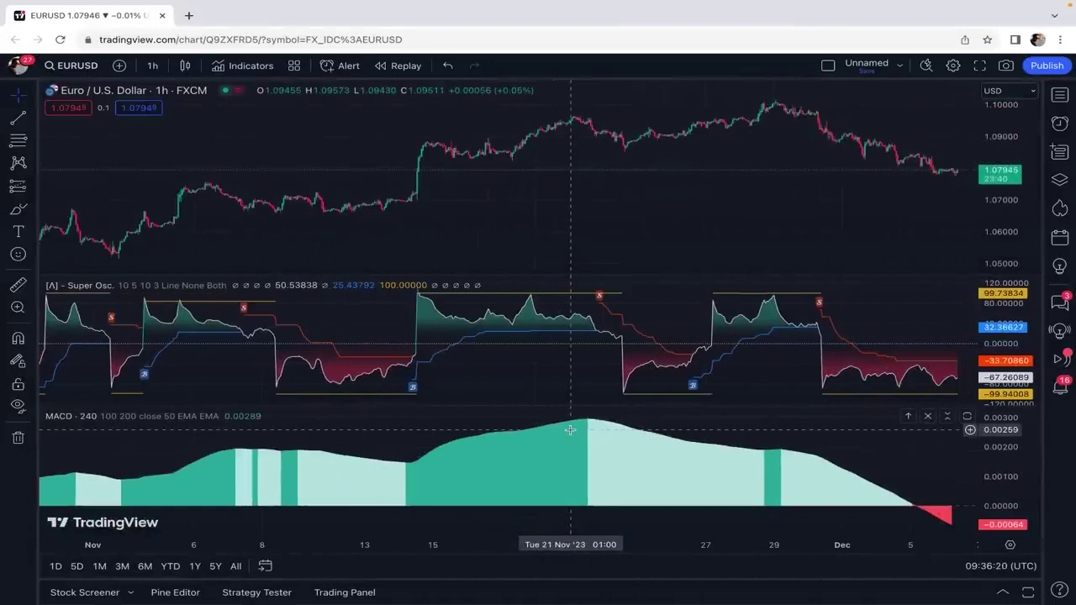
scroll(569, 429, "down", 5)
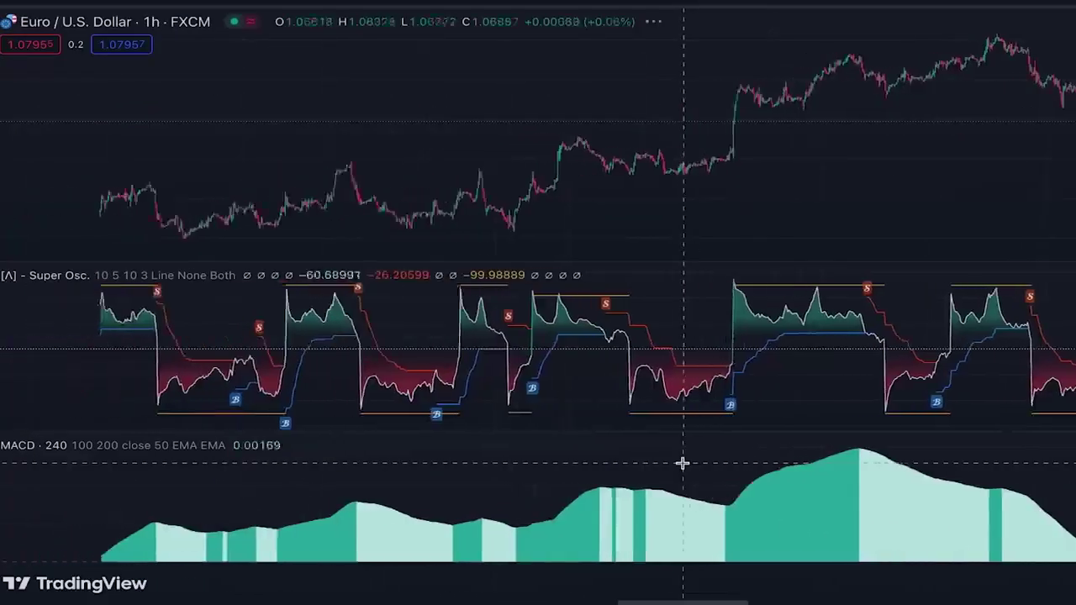
scroll(569, 429, "down", 3)
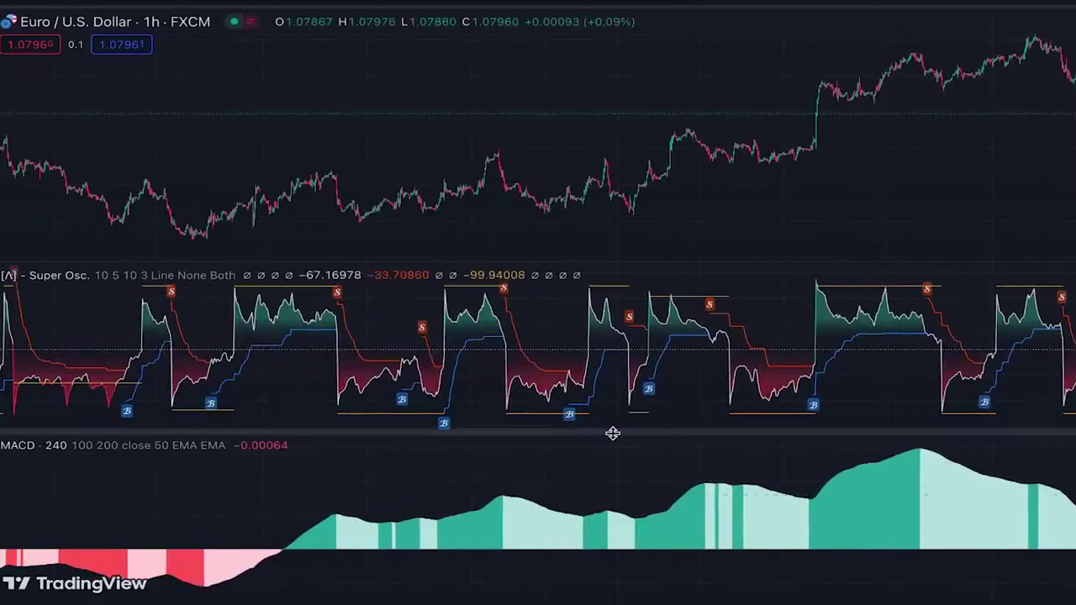
scroll(614, 434, "left", 10)
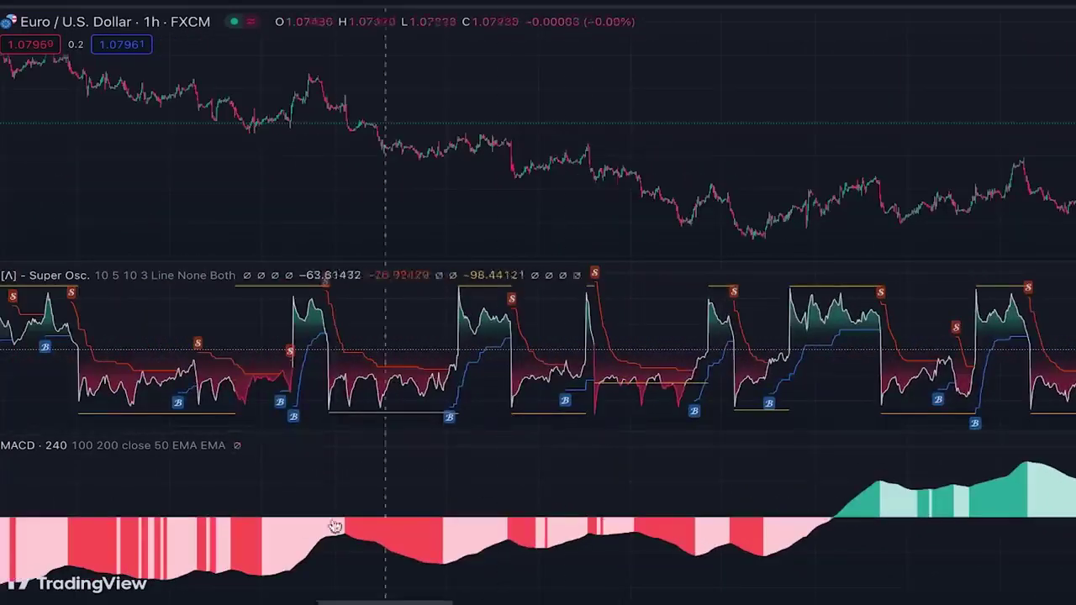
scroll(663, 523, "right", 15)
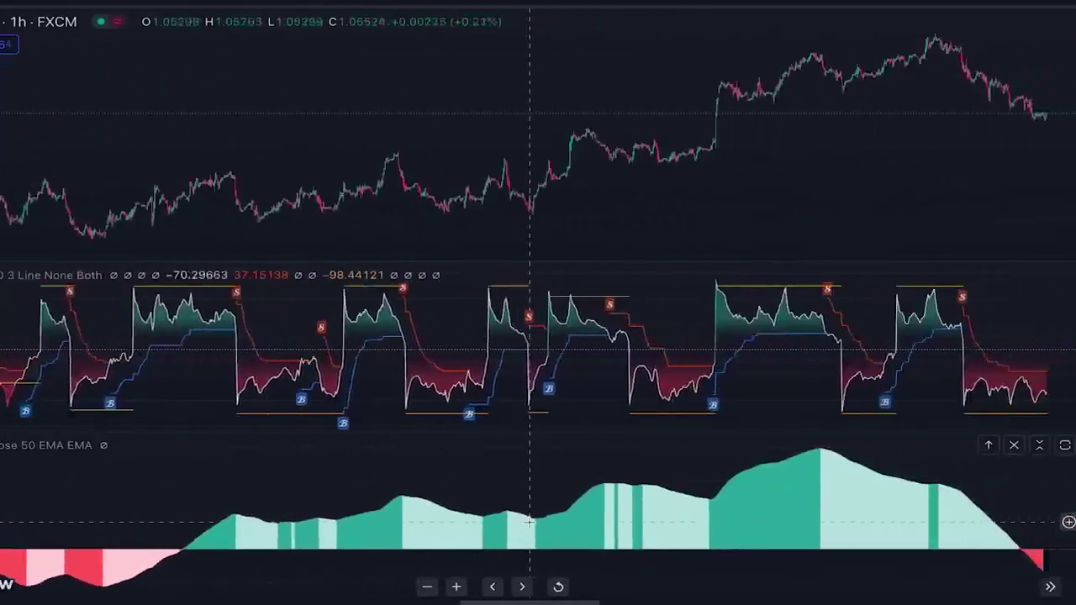
scroll(529, 522, "right", 3)
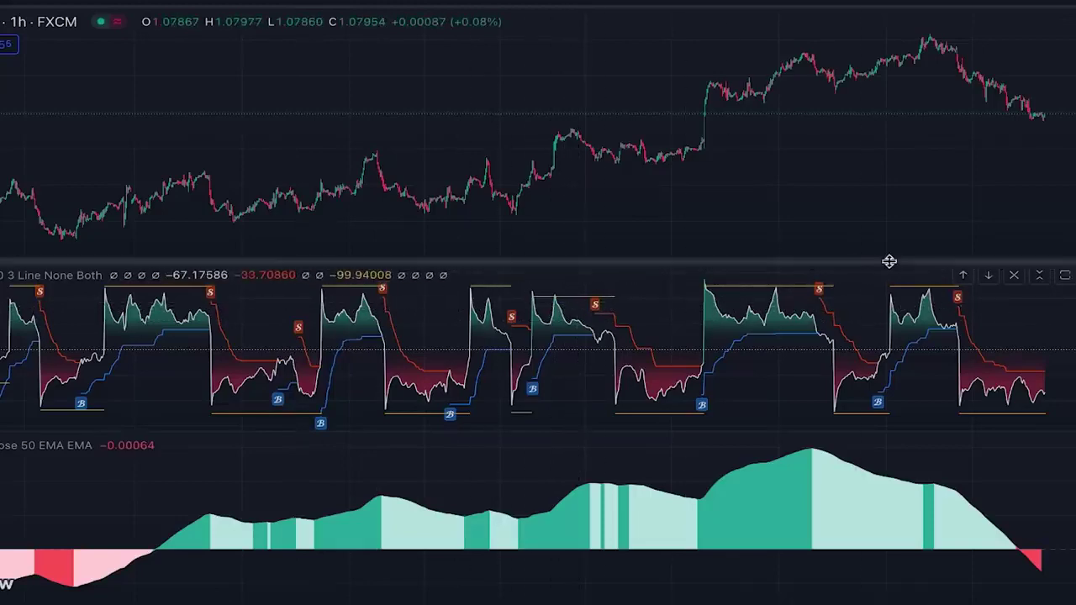
scroll(743, 258, "left", 10)
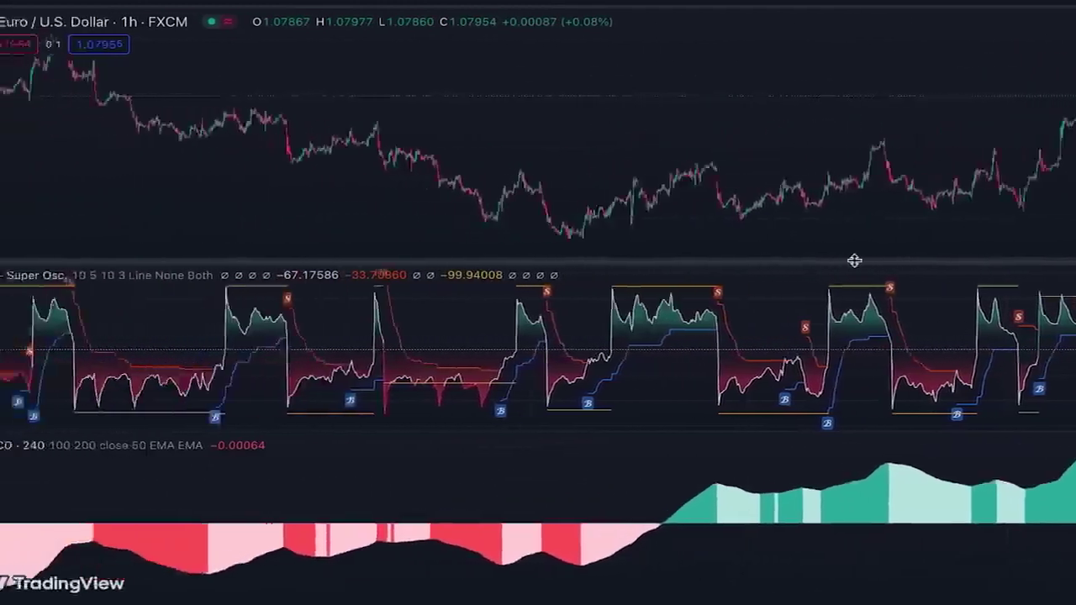
scroll(862, 261, "left", 10)
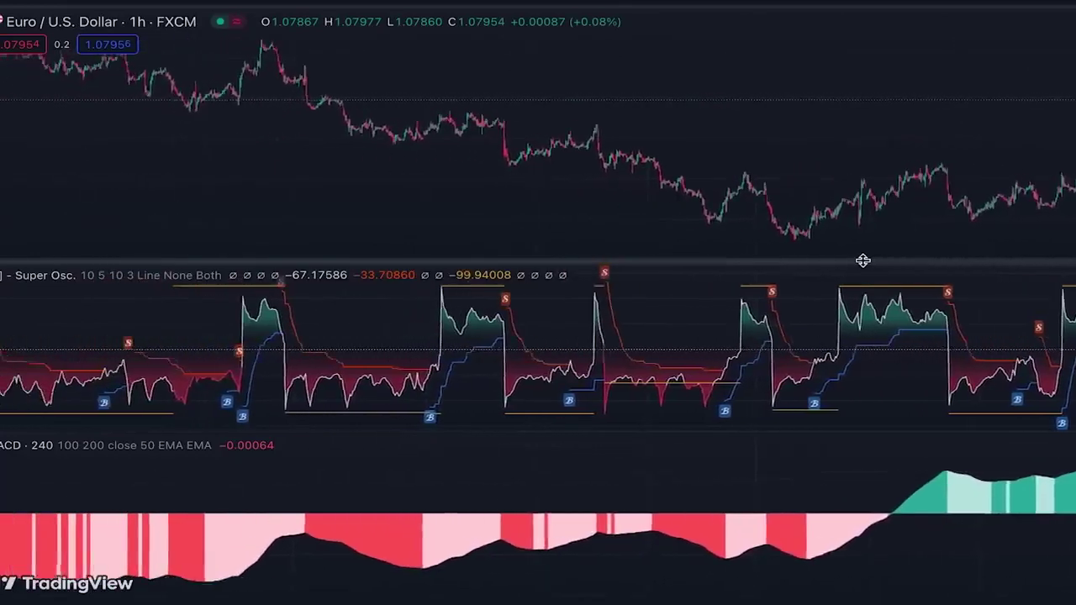
scroll(863, 261, "up", 5)
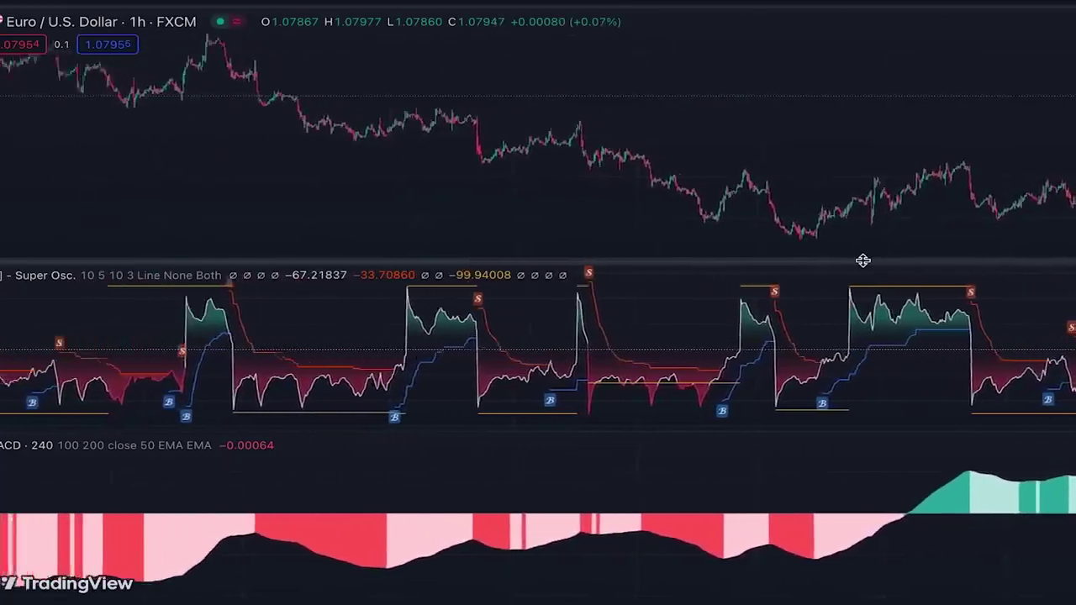
scroll(863, 260, "up", 1)
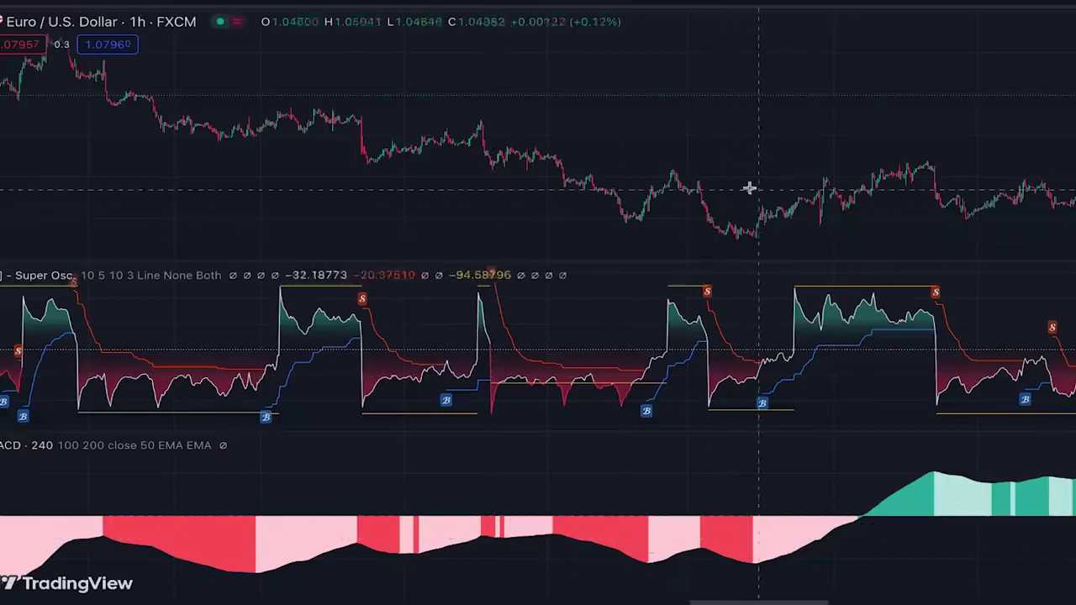
scroll(746, 216, "up", 5)
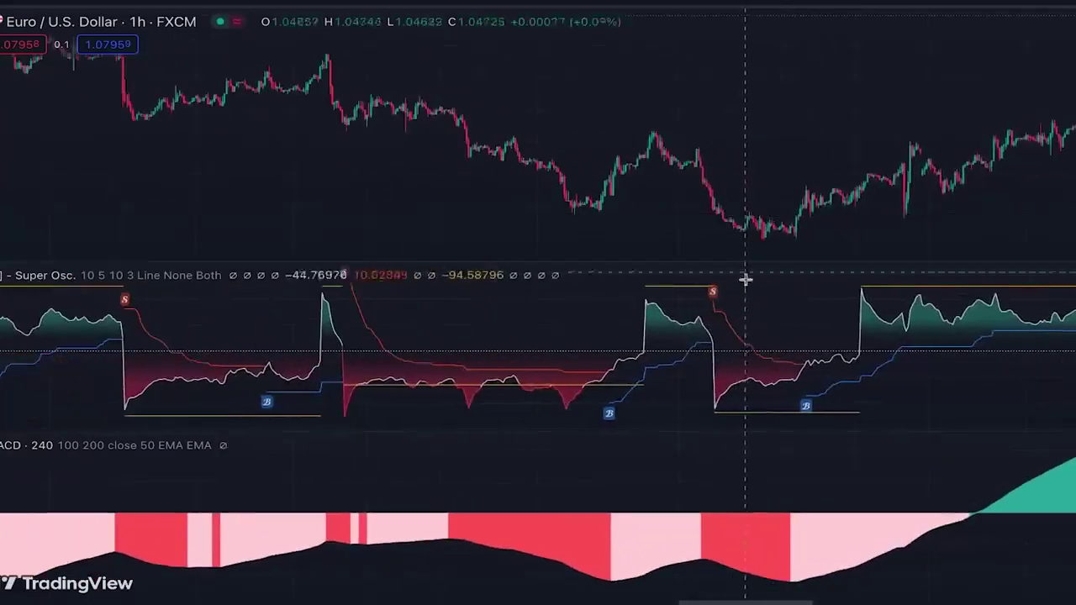